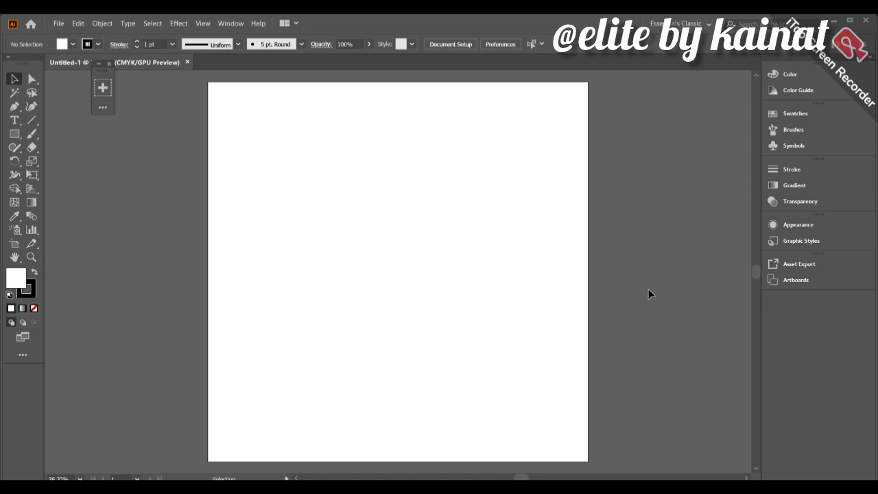
click(33, 174)
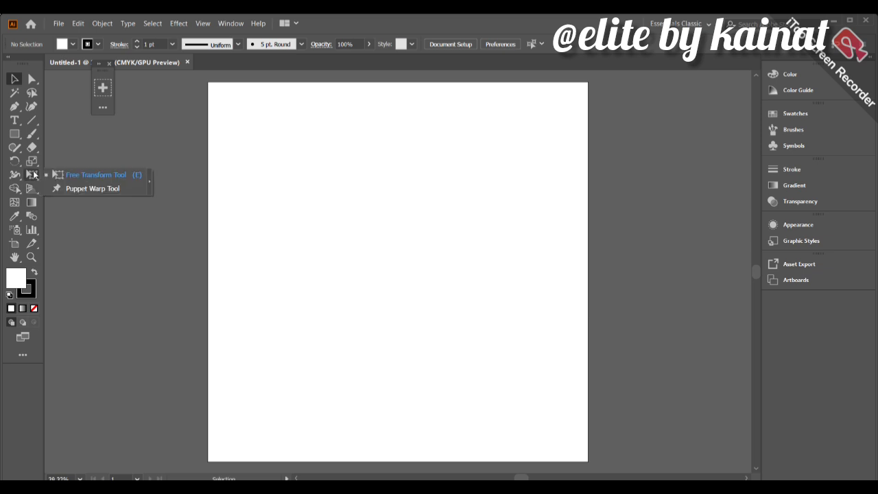
click(29, 175)
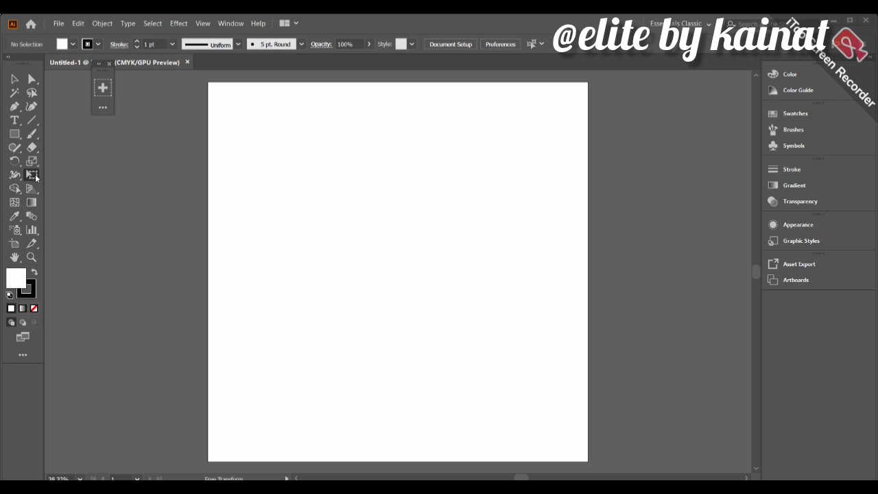
- Add the point text "ELITE BY KAINAT" in the upper-left part of the artboard
click(12, 121)
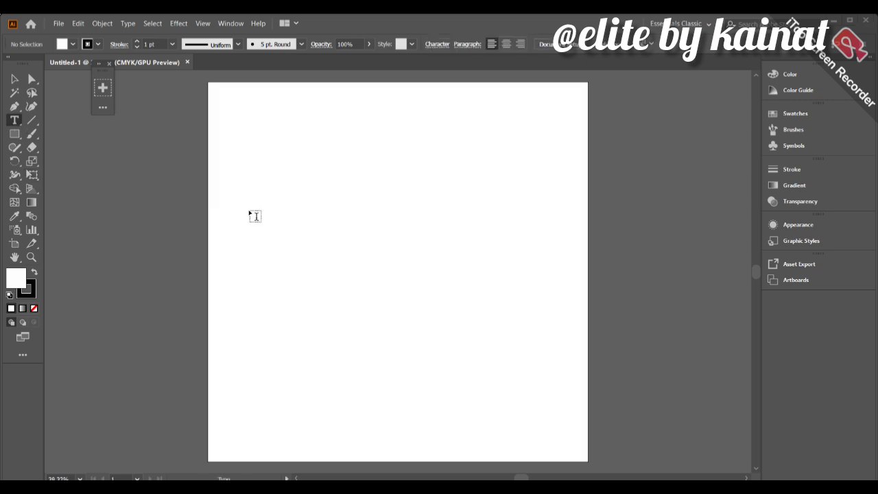
click(275, 207)
key(BackSpace)
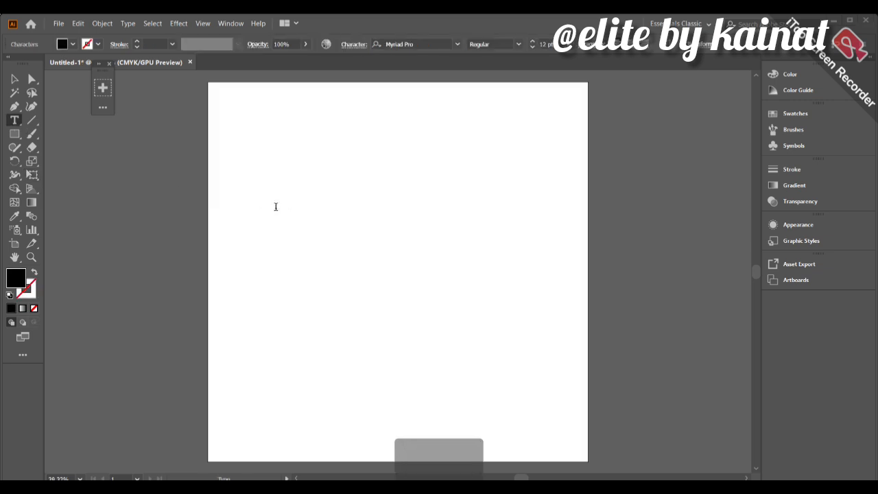
text(L)
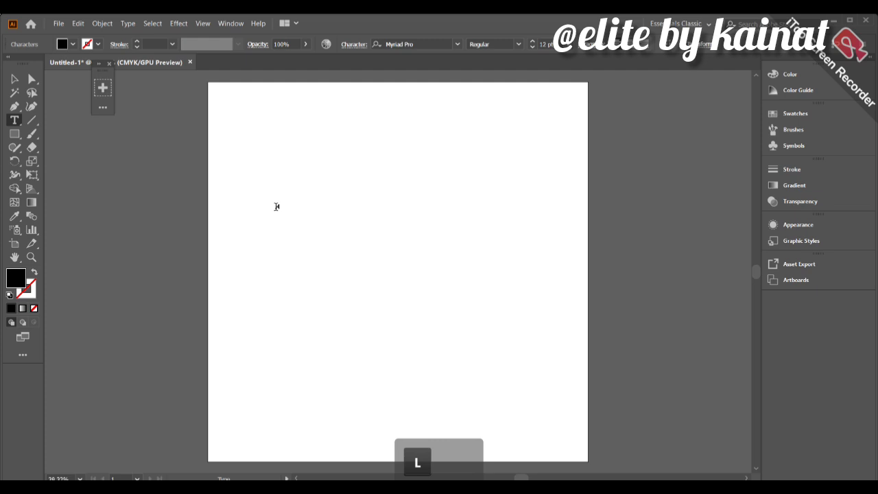
key(BackSpace)
text(ELITE )
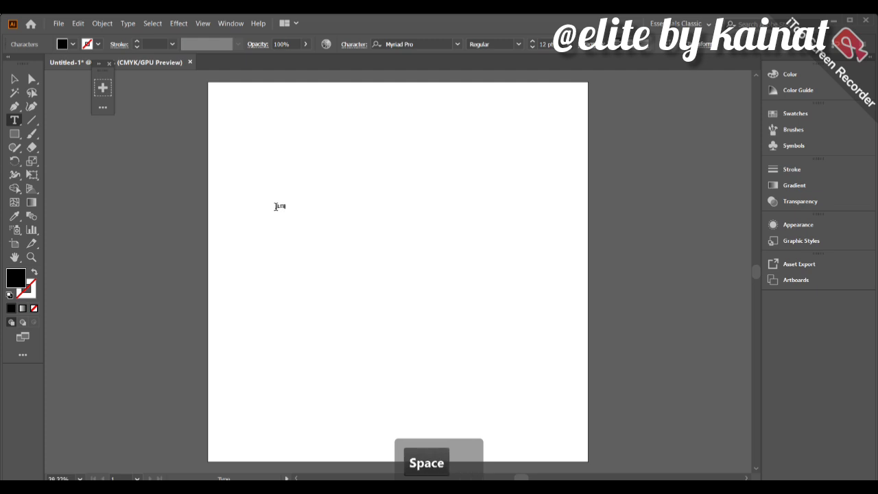
text(BY KAINA)
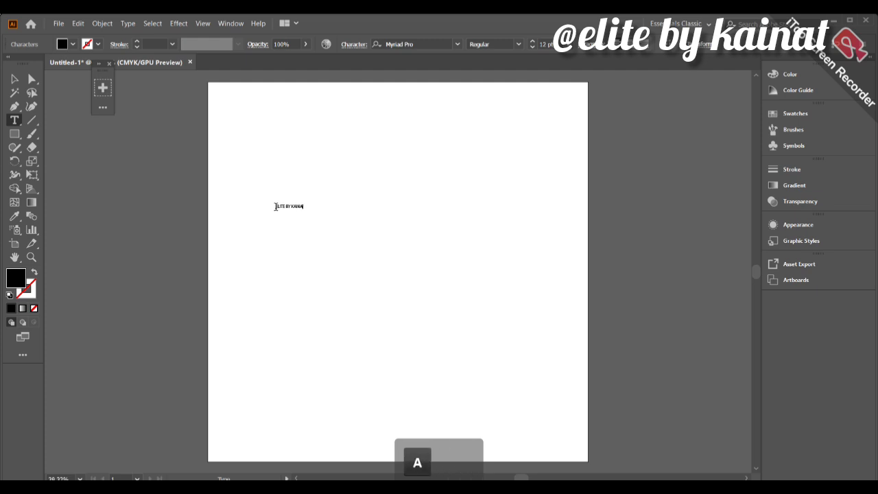
text(T)
- Enlarge the text proportionally to about 98 pt and place it near the middle of the artboard
click(14, 81)
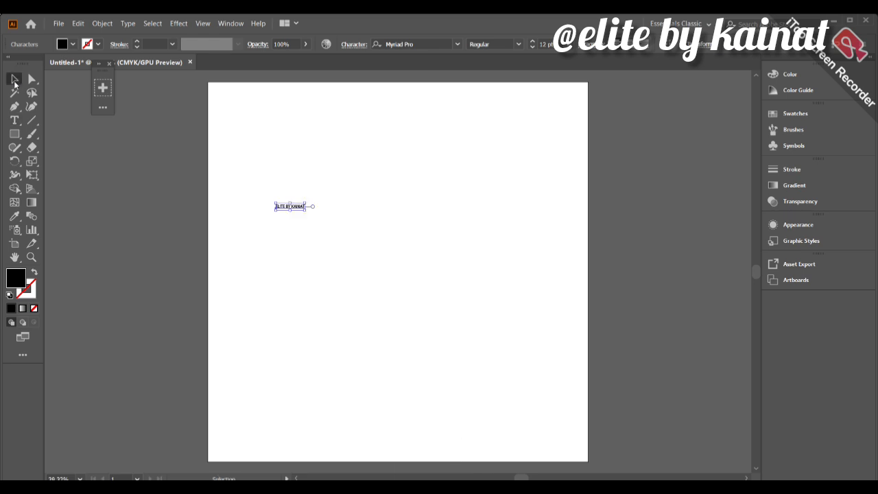
drag(308, 207, 482, 223)
drag(275, 207, 255, 206)
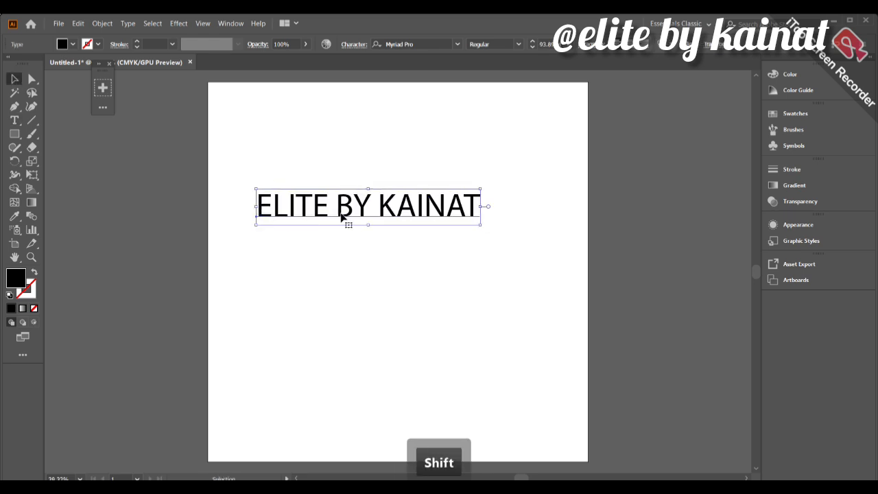
drag(342, 217, 368, 249)
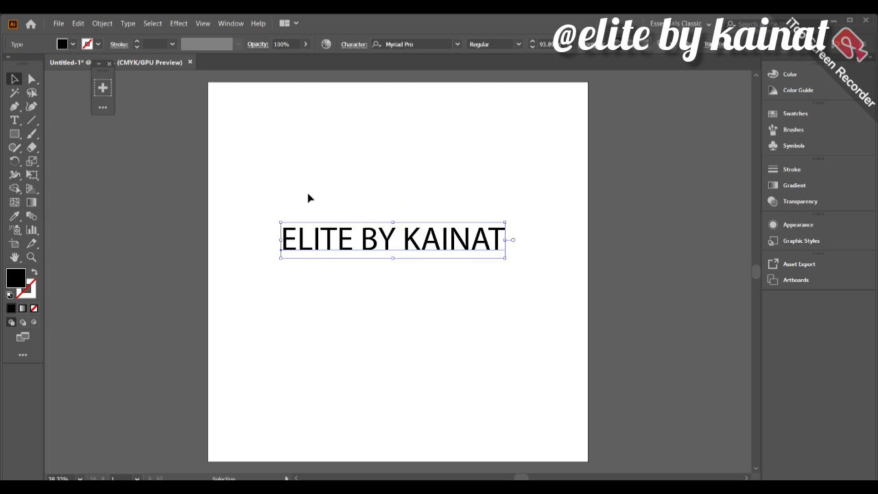
mouse_move(281, 240)
mouse_down()
mouse_move(337, 237)
mouse_move(259, 237)
mouse_move(280, 240)
mouse_move(270, 239)
mouse_up()
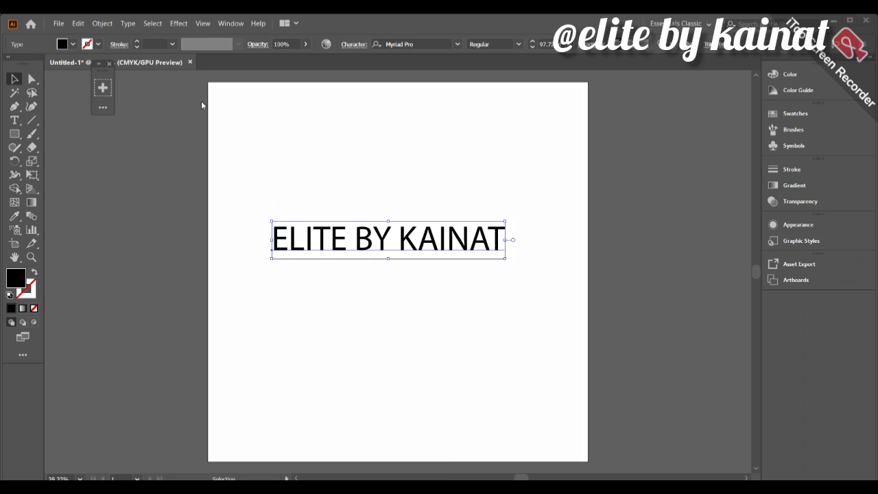
click(104, 23)
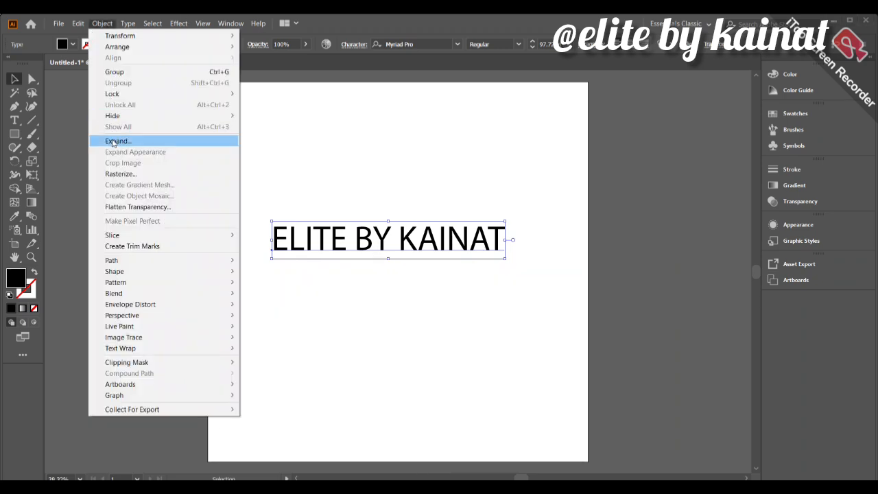
click(114, 140)
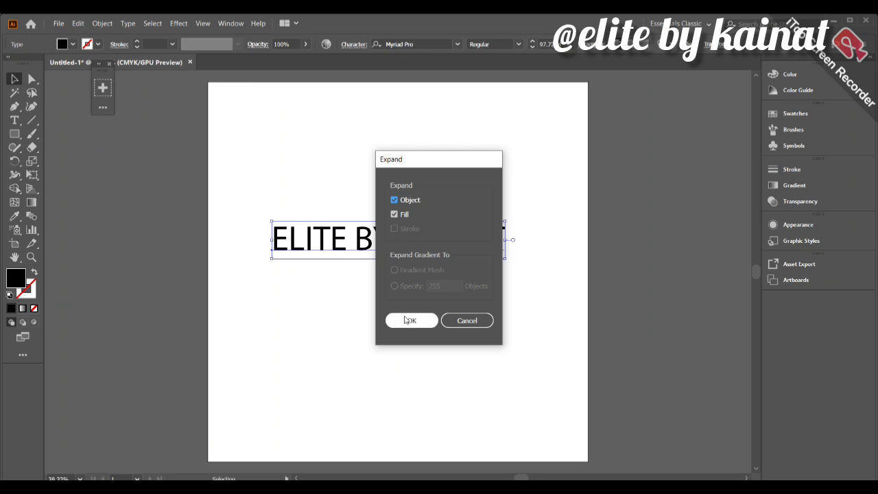
click(466, 320)
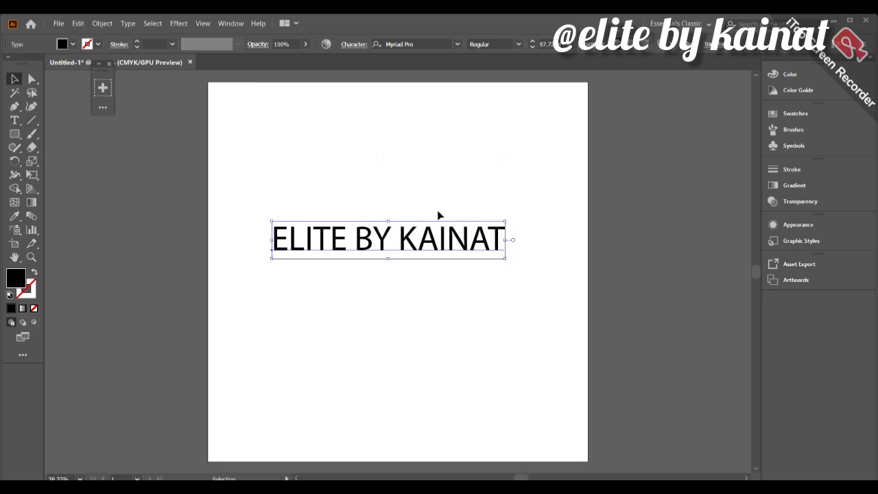
- Set the text's font to Franklin Gothic Heavy
click(457, 44)
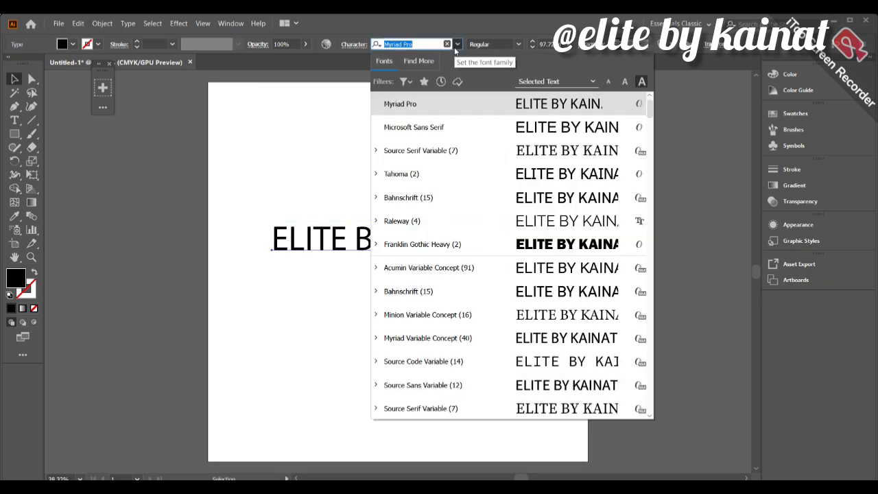
click(440, 190)
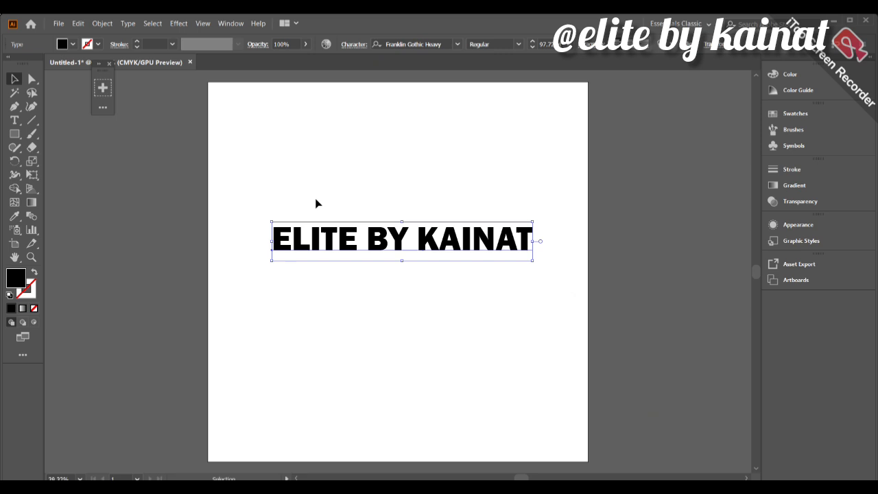
- Expand the text into outlines with Object and Fill included
click(102, 24)
click(122, 141)
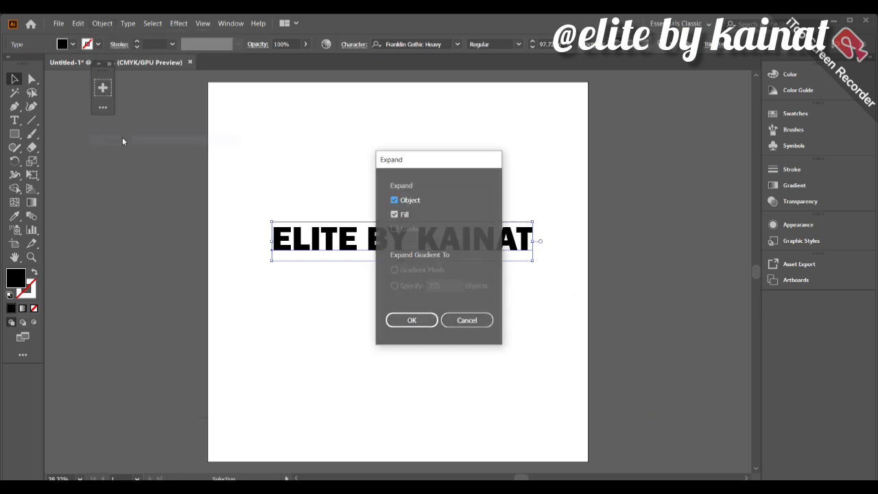
click(408, 319)
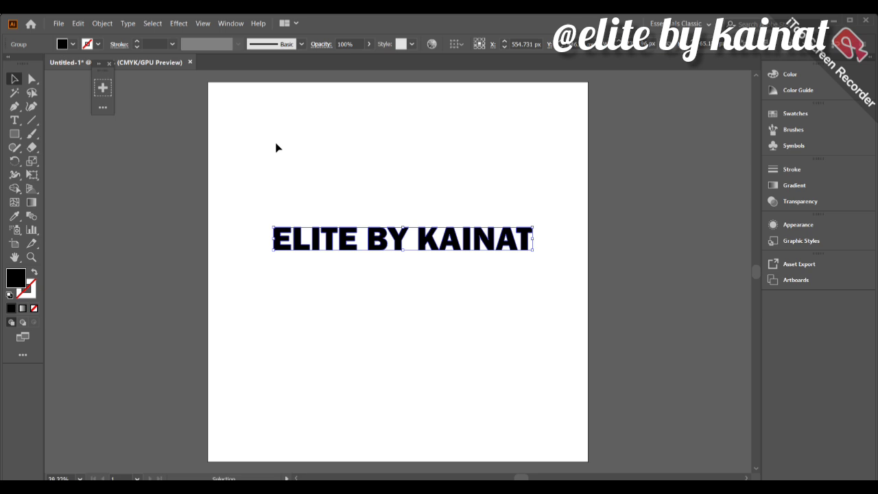
- Try Transform Each on the outlined lettering with preview, scaling 63% horizontally and 60% vertically and moving it 25 px horizontally
right_click(298, 191)
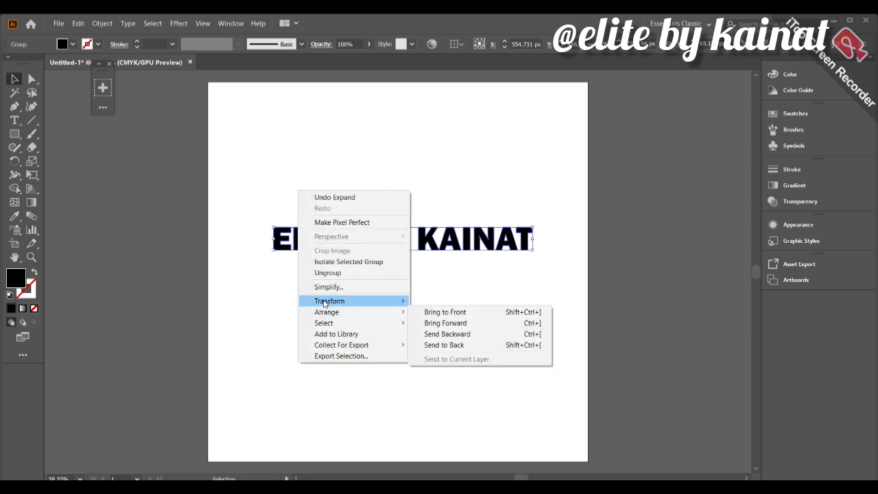
mouse_move(324, 303)
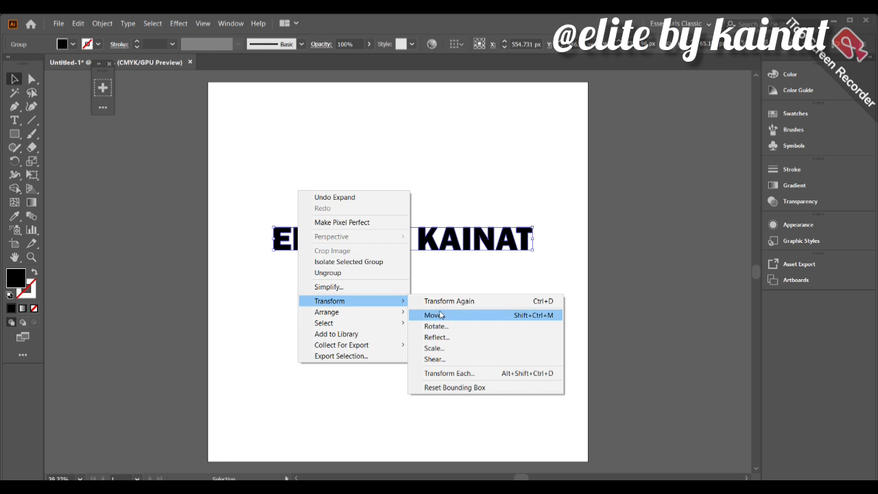
click(449, 372)
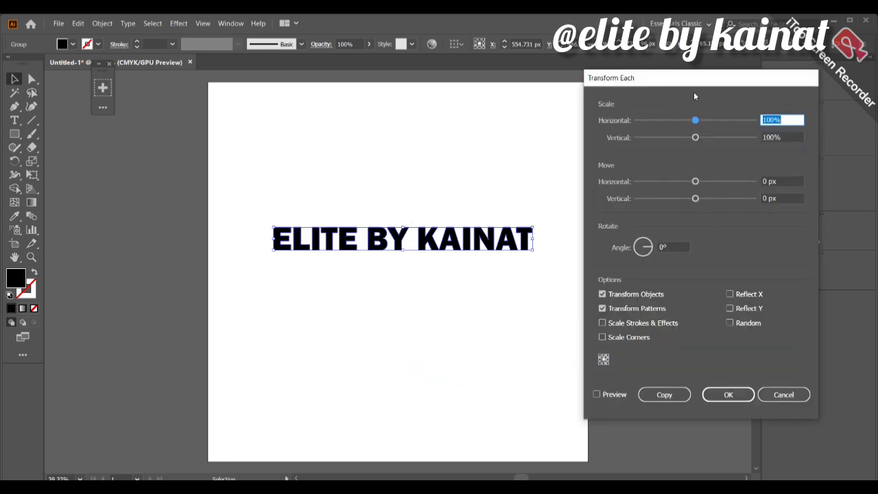
drag(667, 79, 658, 80)
drag(686, 138, 684, 139)
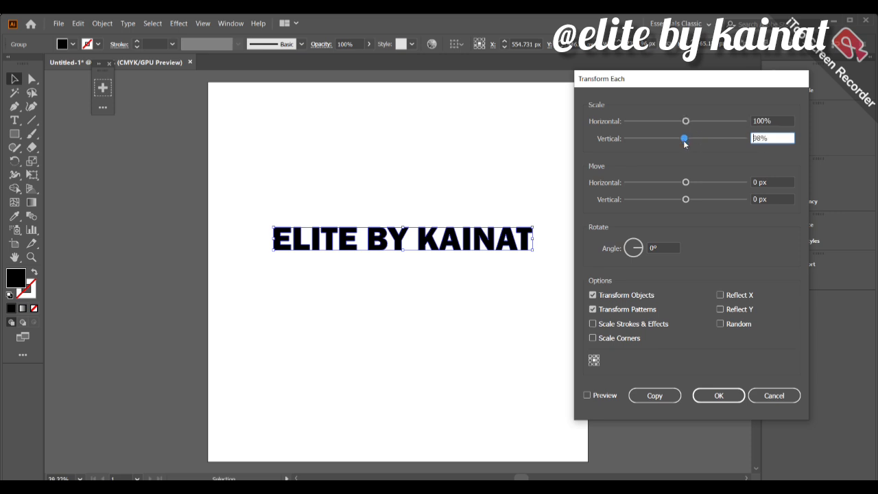
click(587, 395)
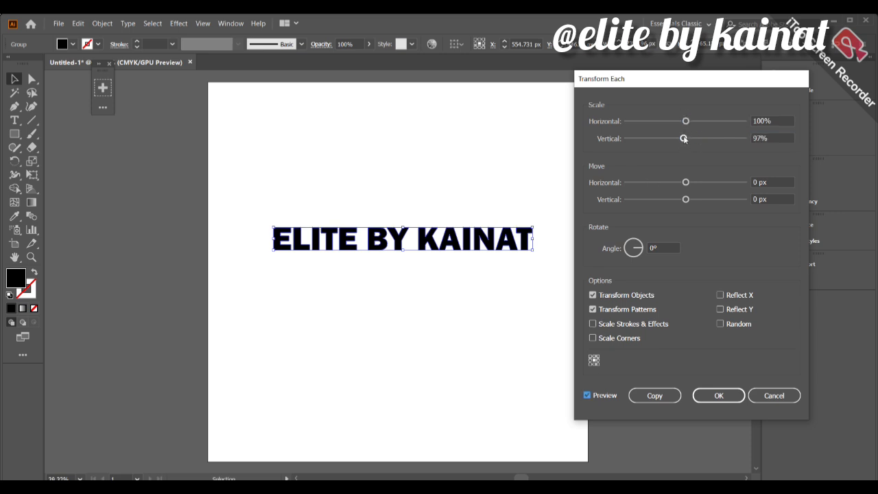
drag(684, 139, 727, 139)
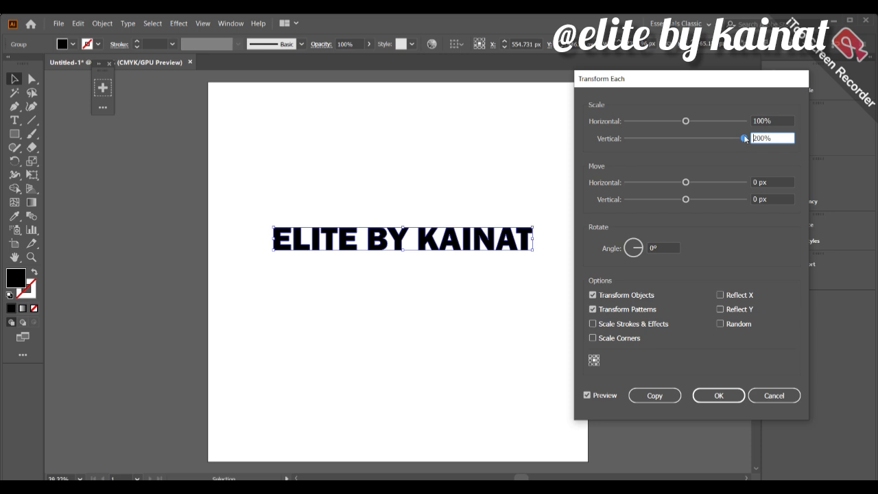
drag(746, 139, 665, 121)
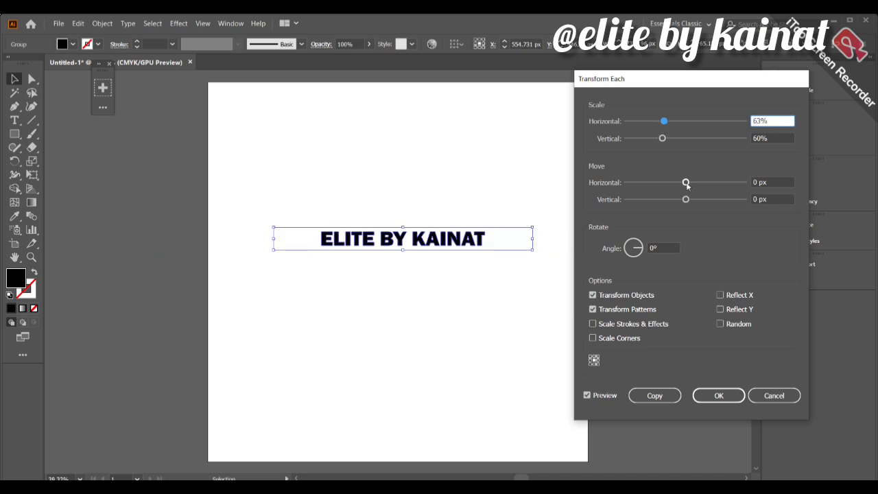
drag(686, 181, 686, 203)
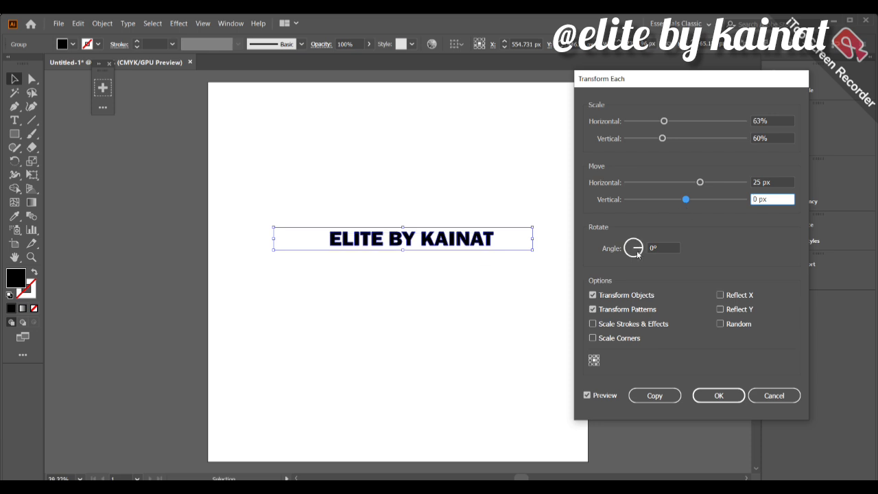
click(594, 324)
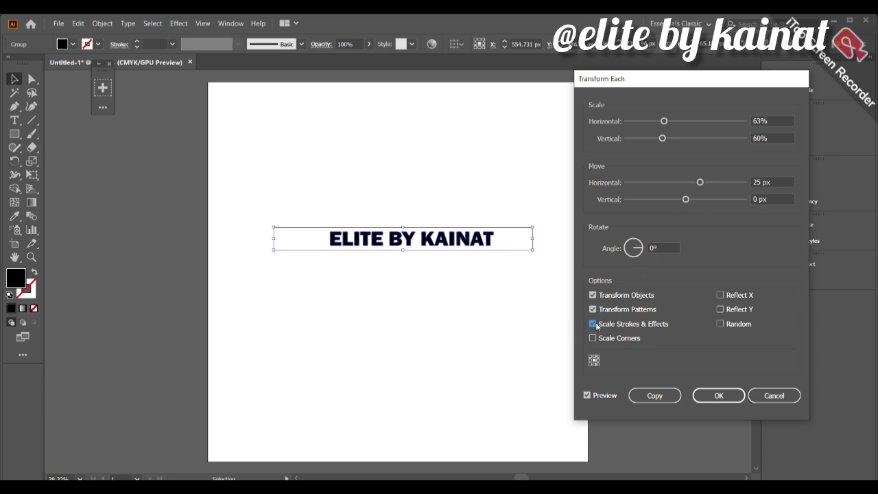
click(595, 325)
click(774, 396)
- Undo the expansion so the lettering is editable text again
key(ctrl+z)
key(ctrl+z)
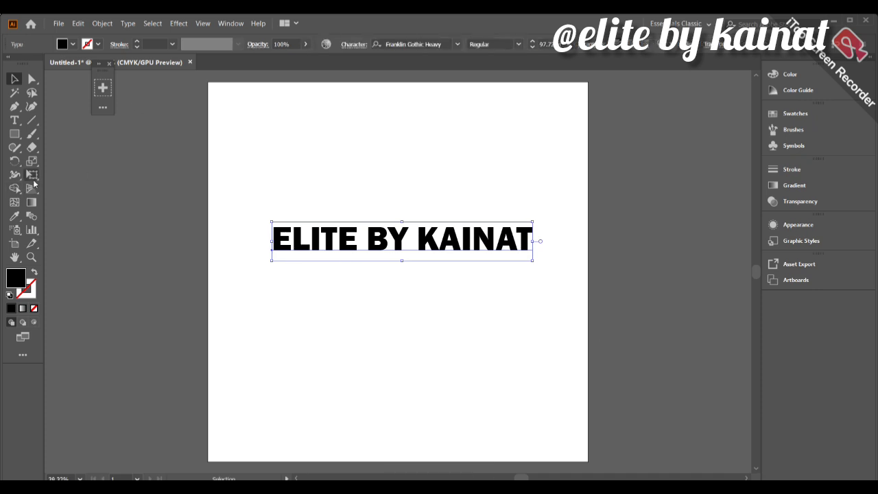
- Enlarge the text to about 103 pt from its upper-left corner with the Free Transform tool
drag(32, 176, 82, 180)
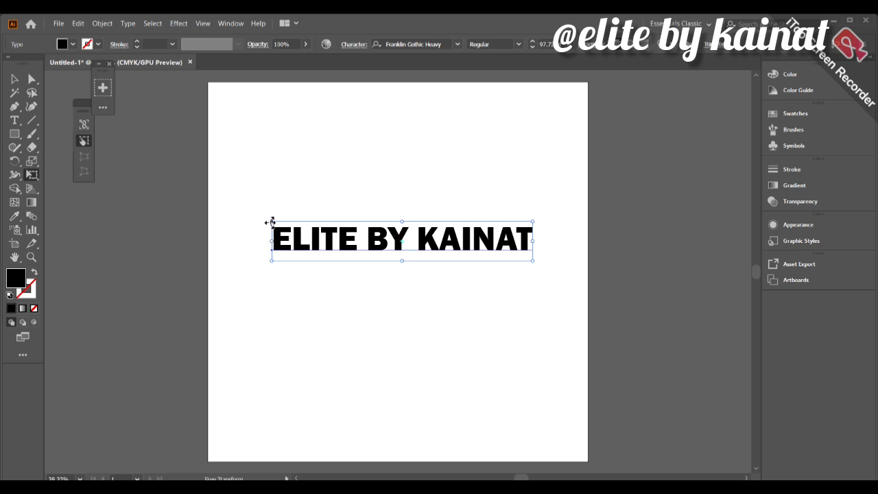
drag(271, 222, 244, 219)
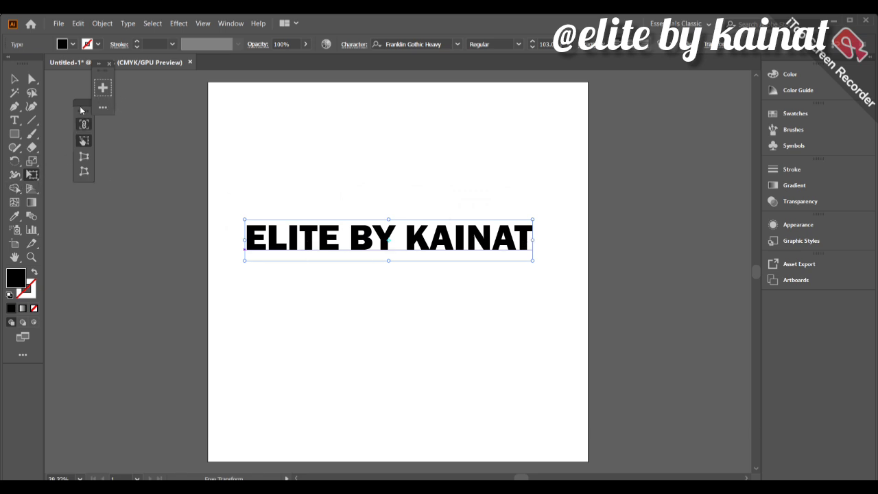
- Move the Free Transform widget beside the artboard and toggle its Constrain option, leaving it on
drag(81, 110, 182, 155)
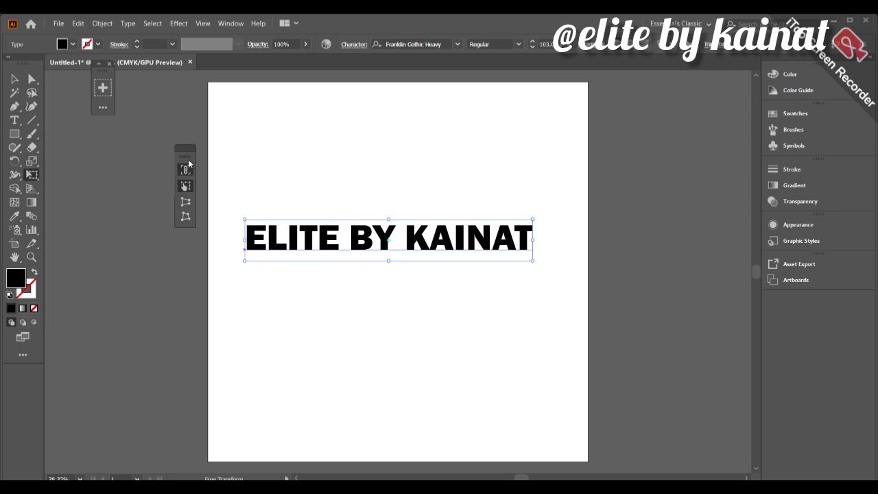
click(187, 171)
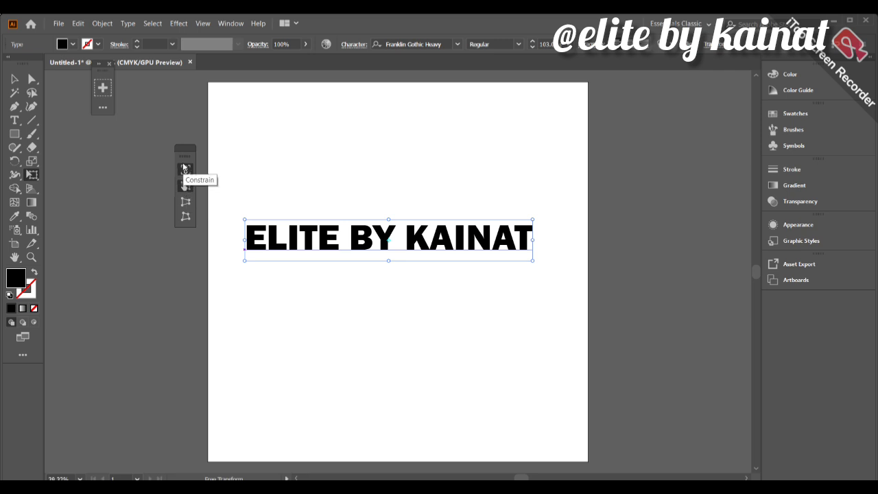
click(184, 169)
click(184, 169)
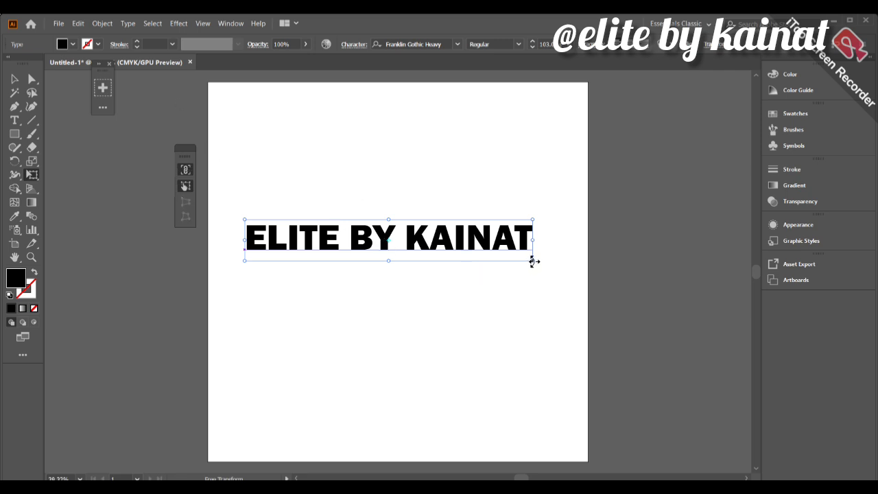
- Enlarge the constrained text to about 124 pt from its right-hand corners and centre it horizontally on the artboard
drag(533, 261, 554, 289)
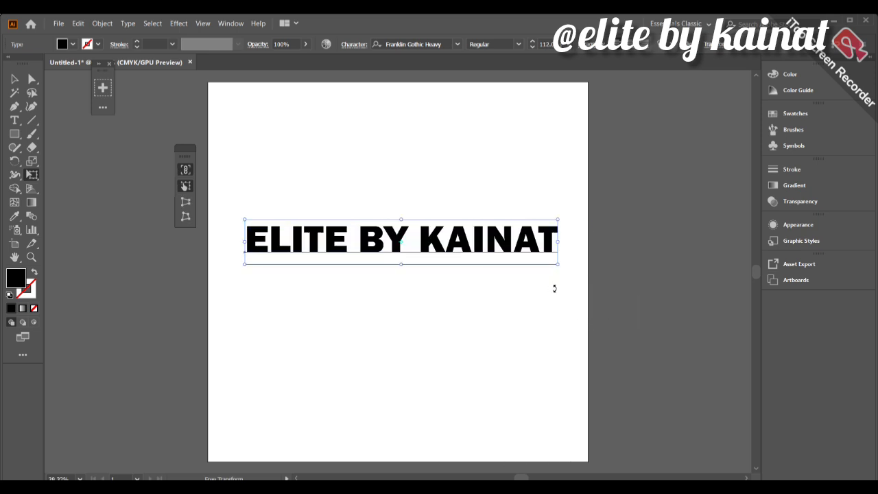
drag(558, 219, 585, 168)
drag(408, 244, 388, 245)
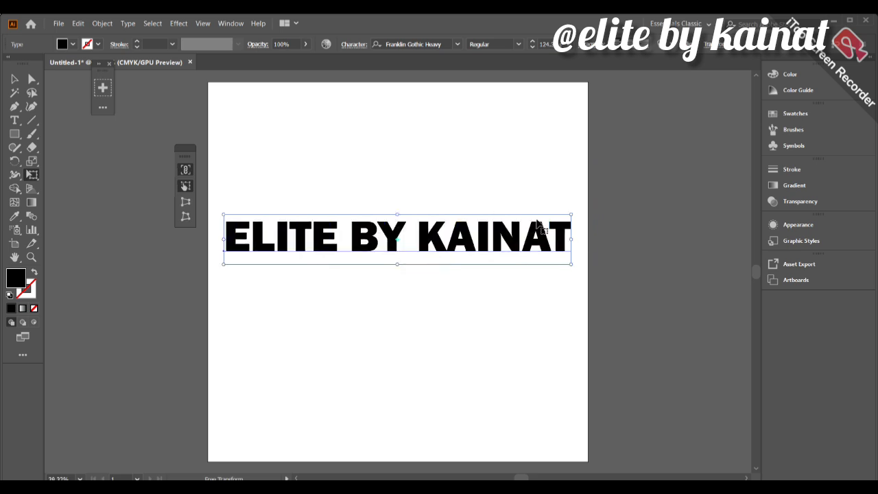
- Resize the text unevenly from its side and bottom handles to about 135 pt, ending slightly narrower than before
drag(569, 239, 549, 240)
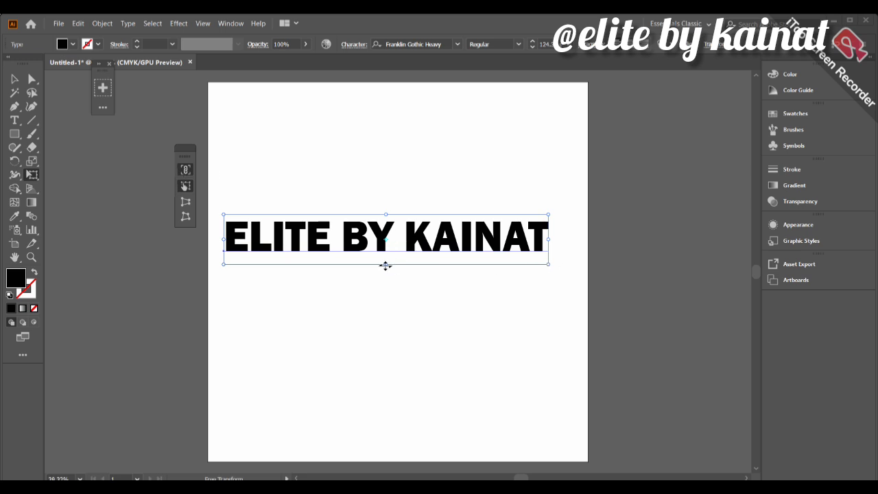
mouse_move(385, 266)
mouse_down()
mouse_move(385, 281)
mouse_move(383, 269)
mouse_up()
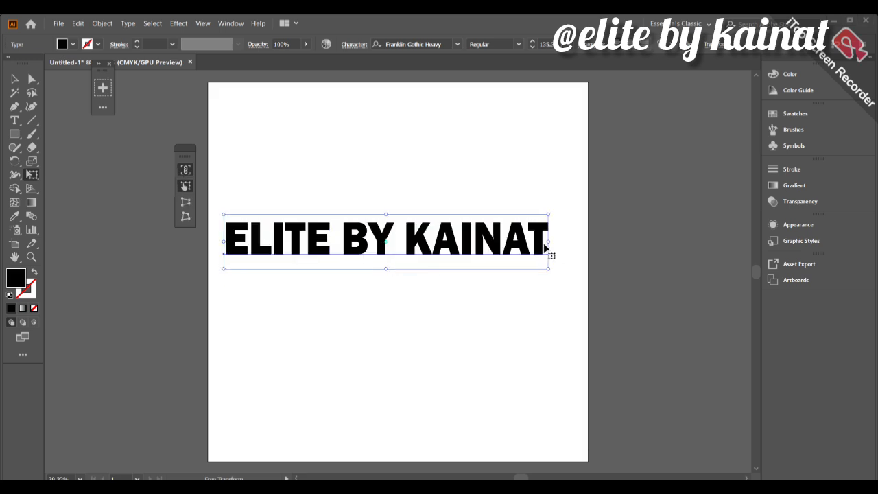
mouse_move(549, 240)
mouse_down()
mouse_move(567, 242)
mouse_move(516, 237)
mouse_move(566, 242)
mouse_up()
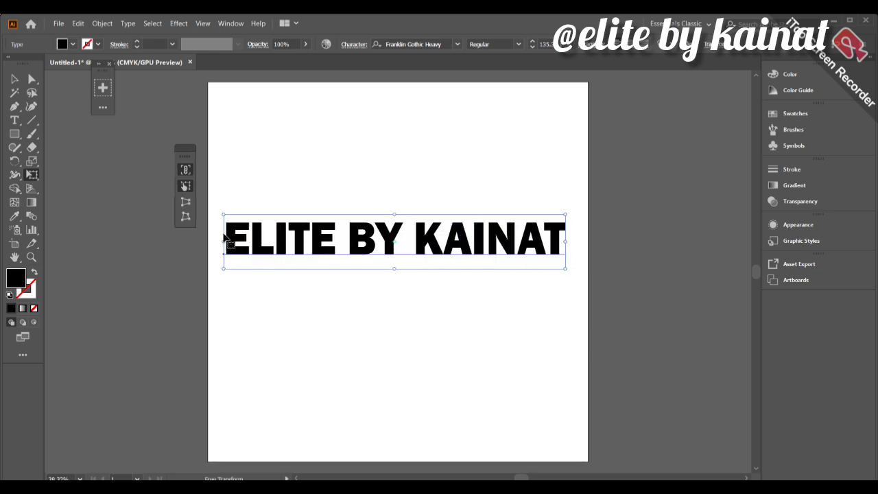
mouse_move(221, 240)
mouse_down()
mouse_move(183, 241)
mouse_move(227, 246)
mouse_move(226, 255)
mouse_up()
- With Constrain off, try reshaping the text to about 249 pt from its corner and right side, and undo the changes
drag(565, 268, 358, 313)
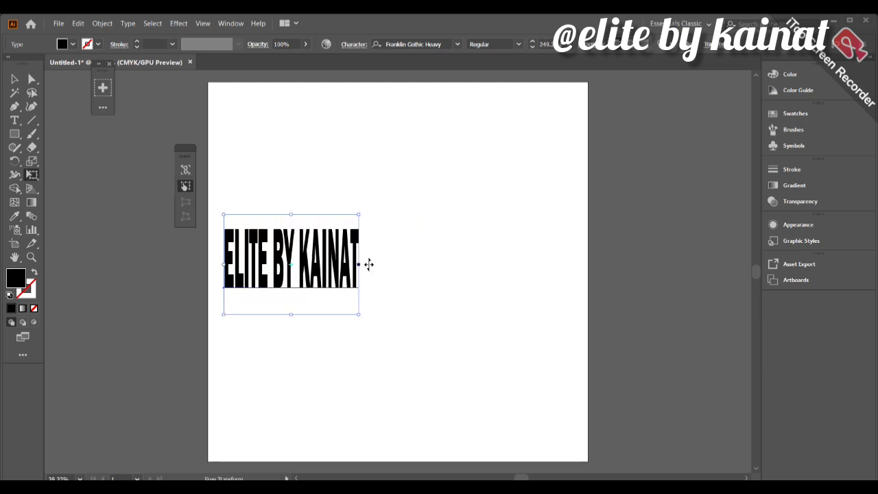
drag(365, 262, 536, 258)
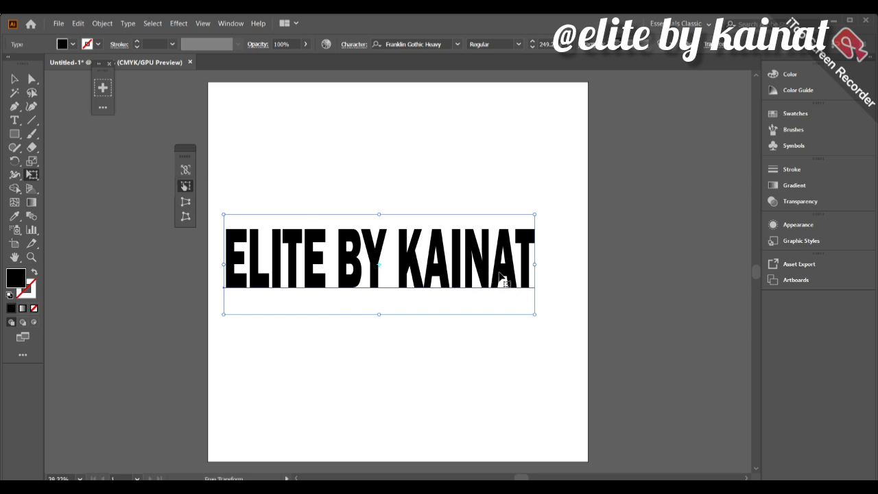
drag(432, 285, 466, 286)
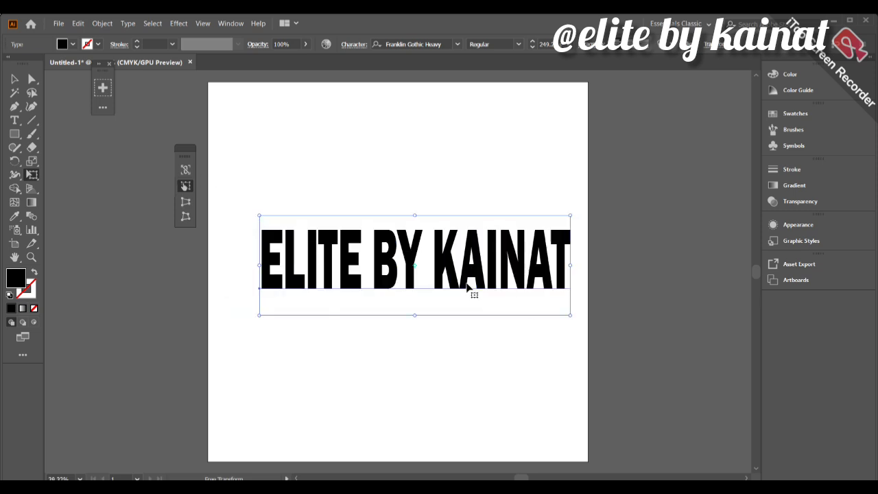
key(ctrl+z)
key(ctrl+z)
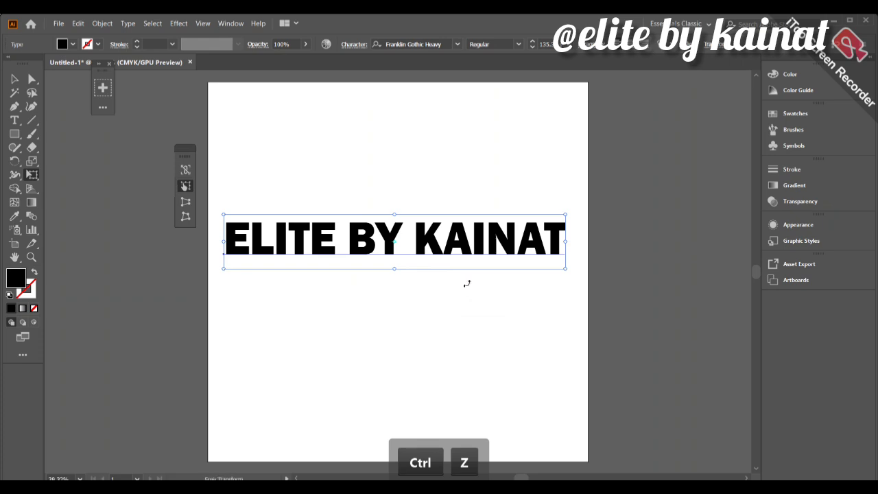
- Switch the Free Transform widget to Perspective Distort and try pulling the text's lower-right corner outward
click(186, 200)
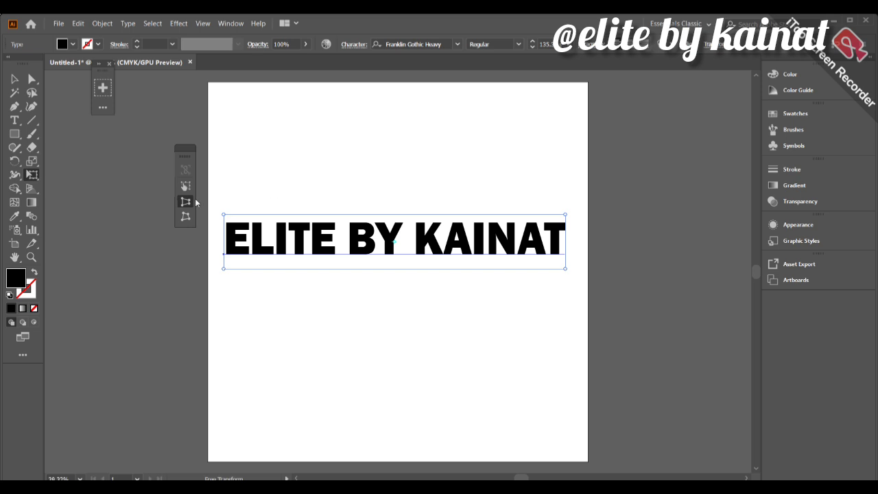
click(185, 186)
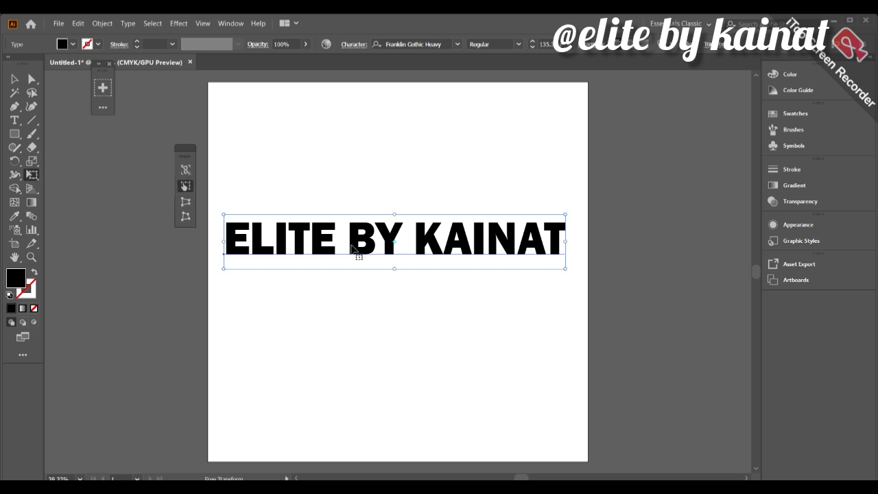
click(184, 203)
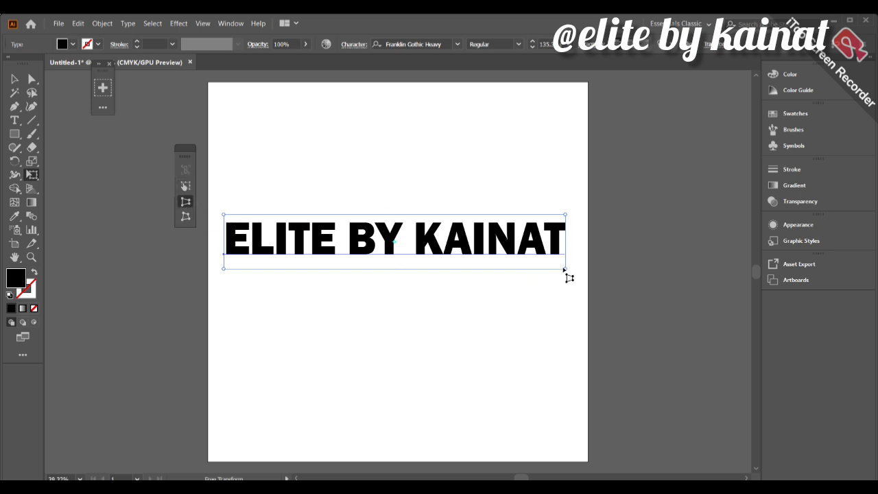
drag(567, 271, 672, 300)
drag(564, 269, 699, 283)
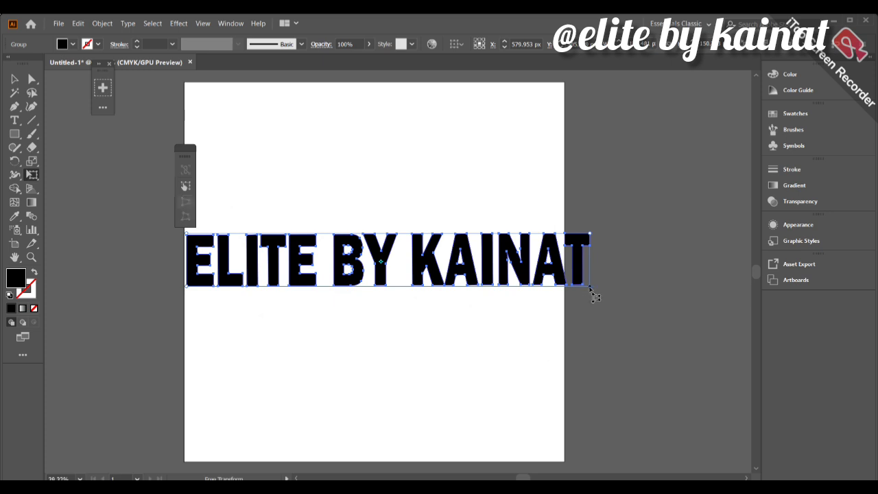
- Distort the outlined lettering in perspective, splaying its bottom edge and enlarging its right end, and adjust its position and left corners
drag(590, 290, 724, 285)
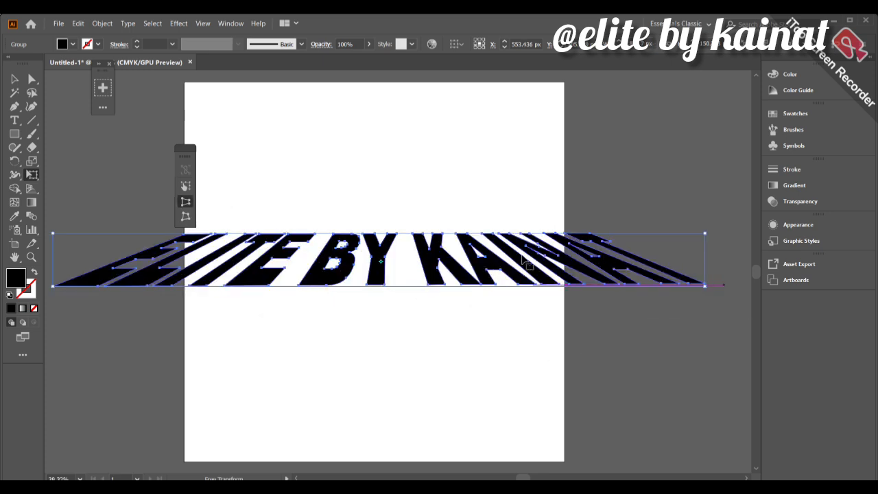
drag(710, 240, 718, 192)
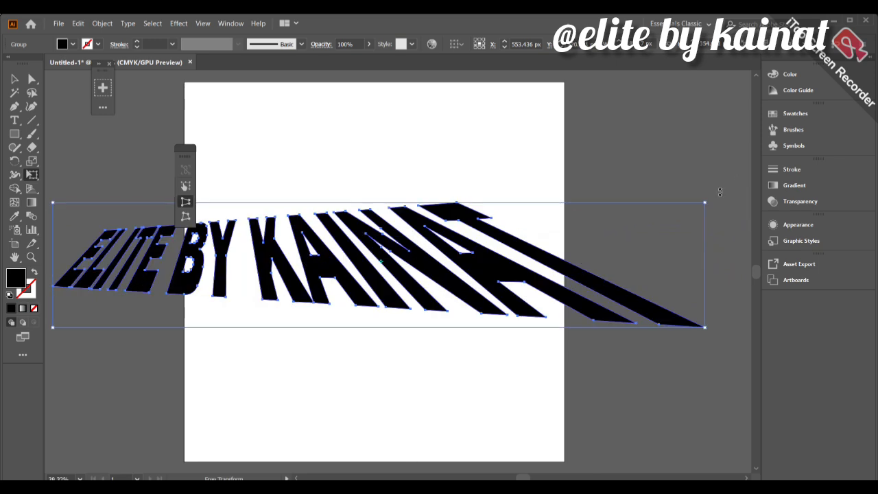
drag(503, 242, 555, 250)
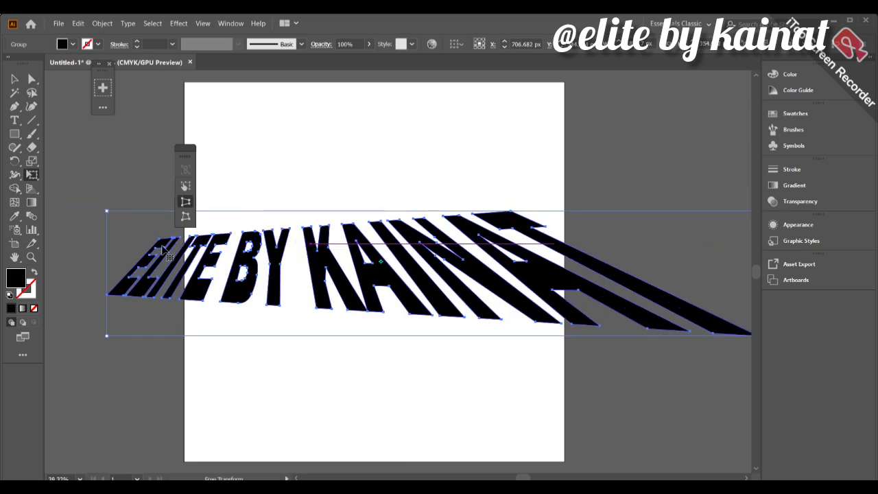
drag(107, 214, 127, 215)
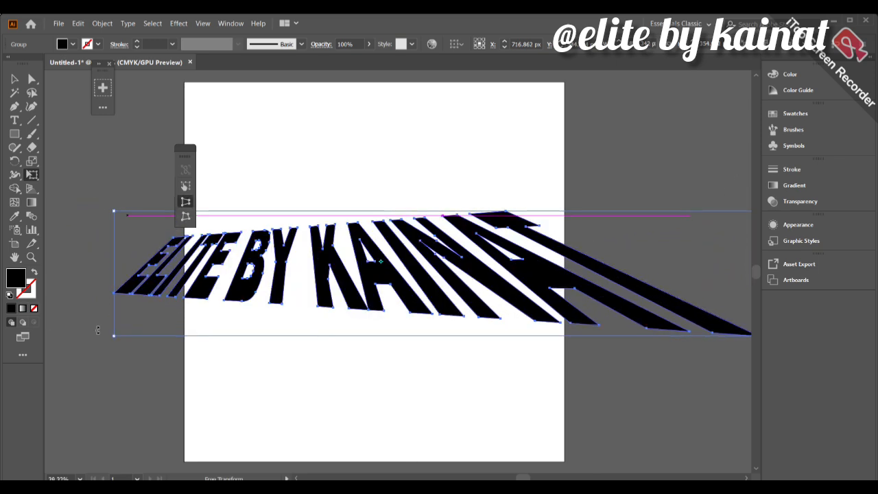
drag(114, 337, 163, 336)
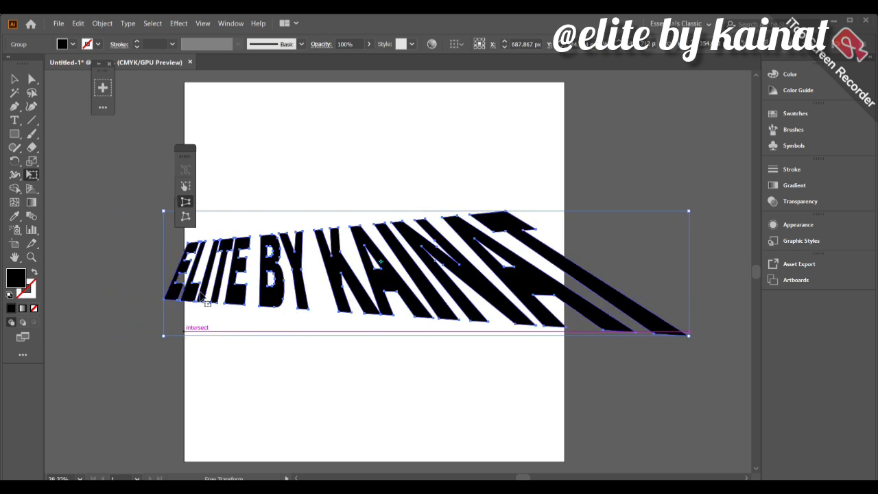
- Undo the perspective distortions so the outlined lettering is straight again
key(ctrl+z)
key(ctrl+z)
key(ctrl+z)
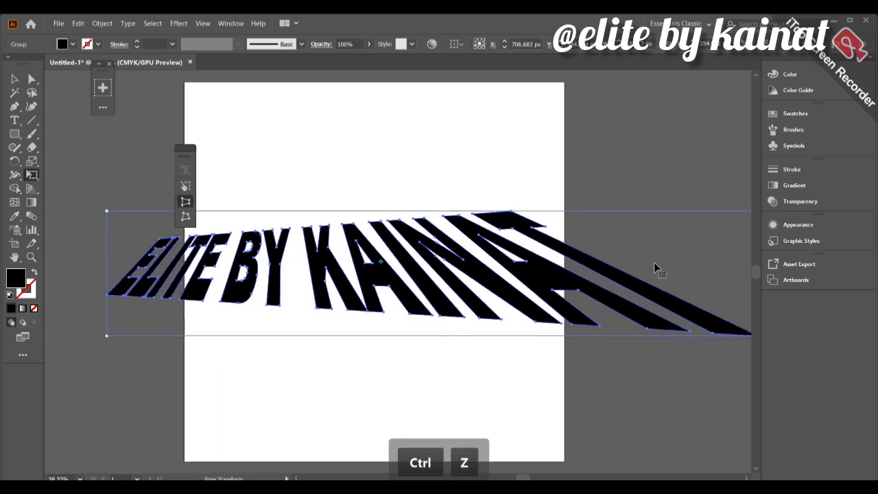
key(ctrl+z)
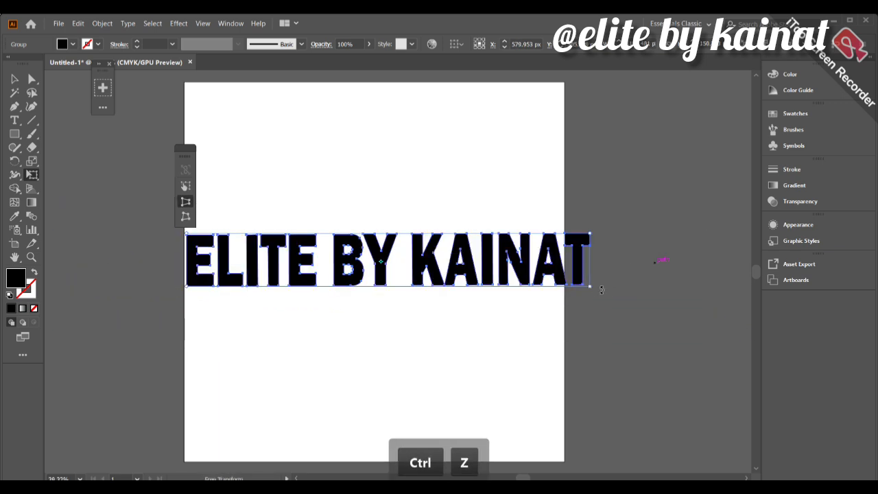
- Try enlarging the right end of the outlined lettering vertically with Perspective Distort
mouse_move(591, 287)
mouse_down()
mouse_move(612, 293)
mouse_move(590, 288)
mouse_up()
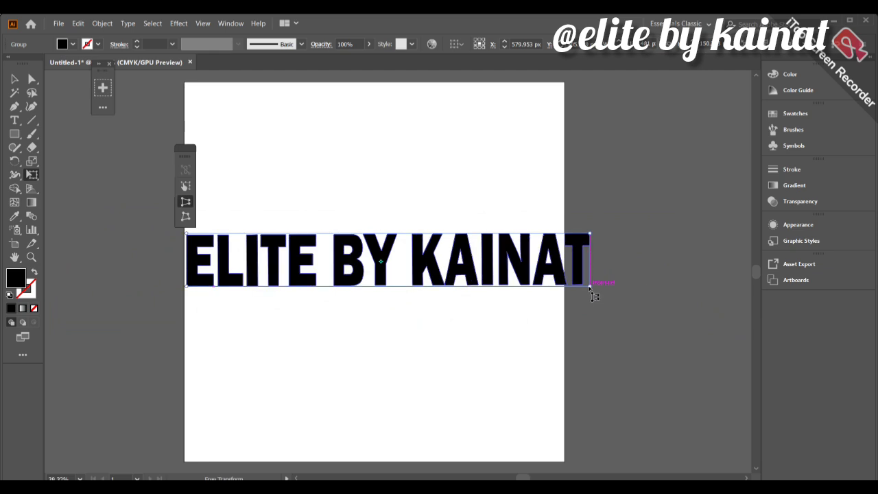
mouse_move(591, 234)
mouse_down()
mouse_move(639, 231)
mouse_move(632, 232)
mouse_move(636, 218)
mouse_move(592, 219)
mouse_up()
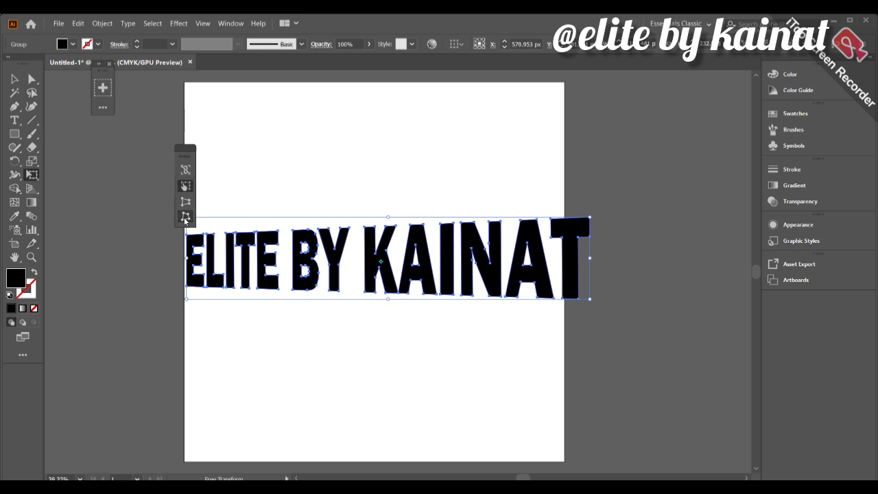
- Restore the straight lettering and switch the Free Transform widget to Free Distort
right_click(184, 218)
click(187, 223)
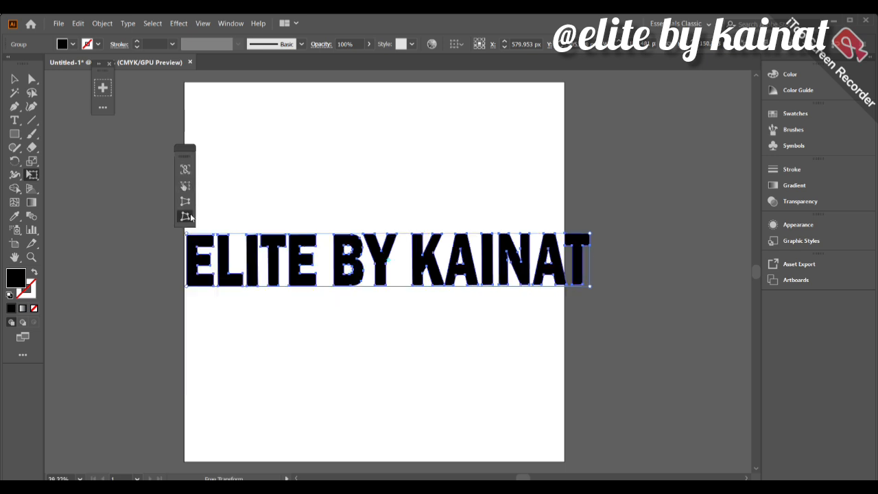
click(191, 218)
click(184, 217)
- Free-distort the lettering by pulling its lower-right corner far outward and raising its lower-left corner so it tapers toward the left
drag(591, 288, 634, 301)
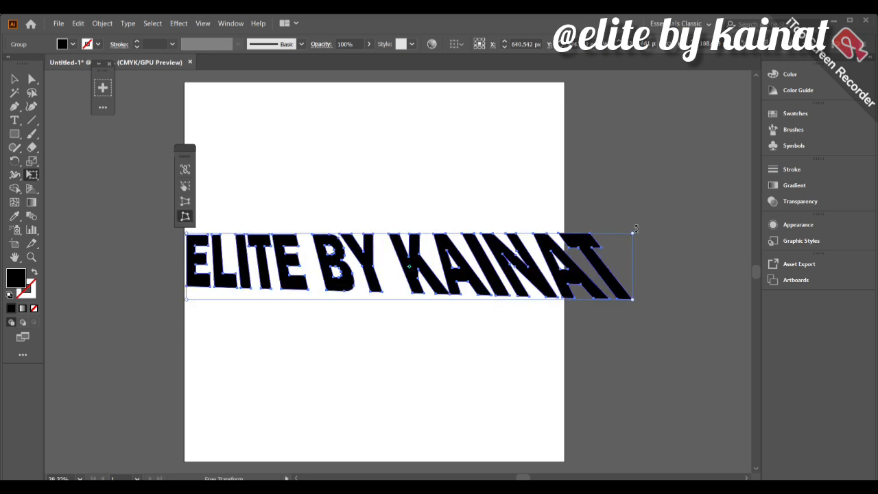
drag(186, 302, 195, 267)
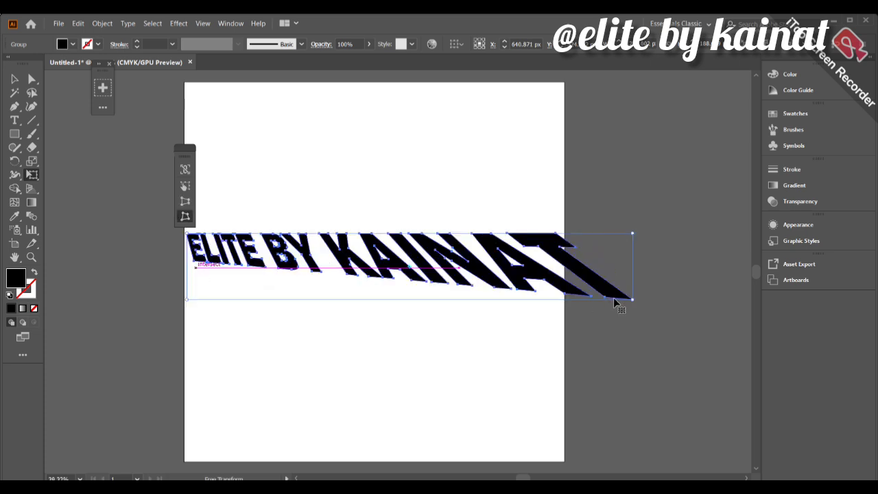
drag(636, 309, 700, 333)
drag(700, 232, 699, 224)
drag(700, 275, 700, 276)
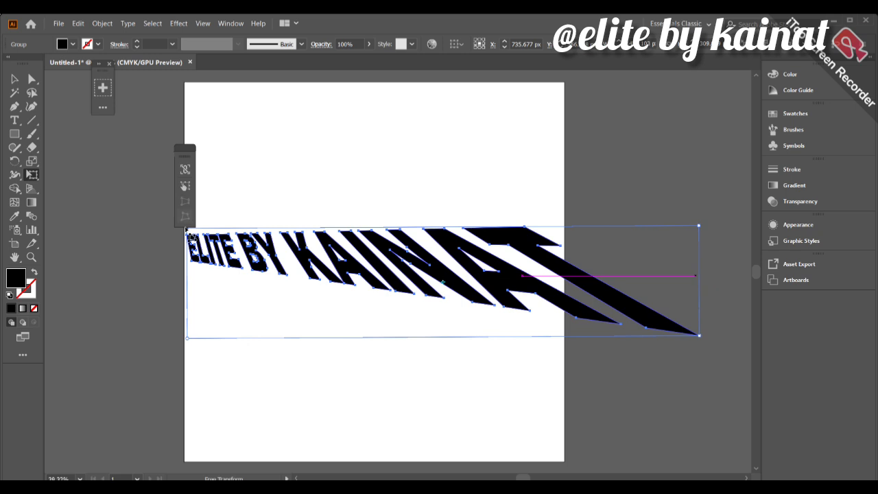
drag(187, 232, 207, 227)
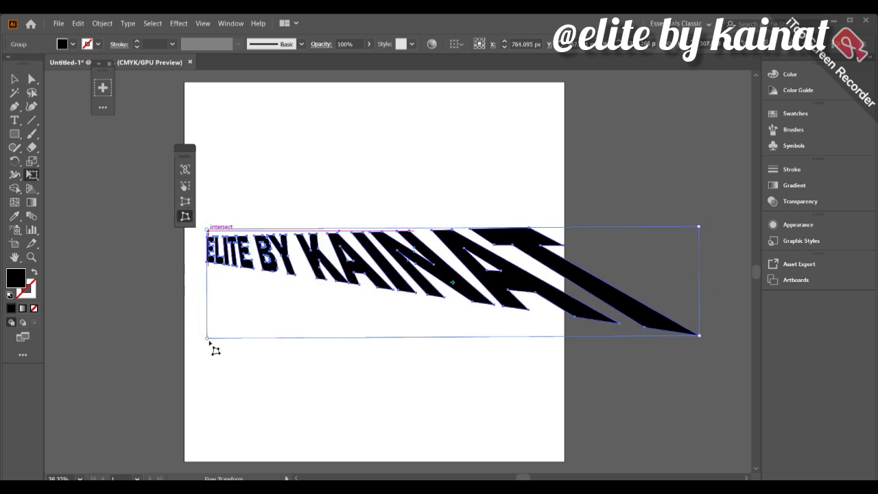
drag(210, 341, 241, 302)
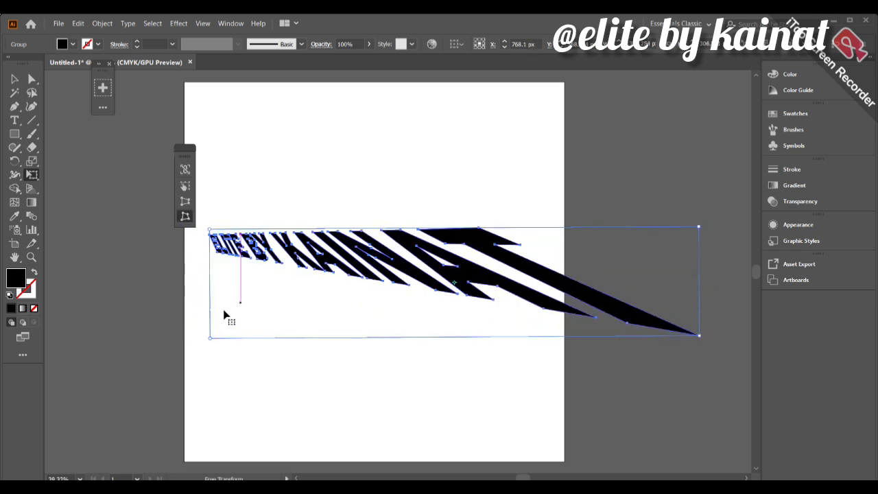
- Undo all the Free Distort changes to the lettering's corners
key(ctrl+z)
key(ctrl+z)
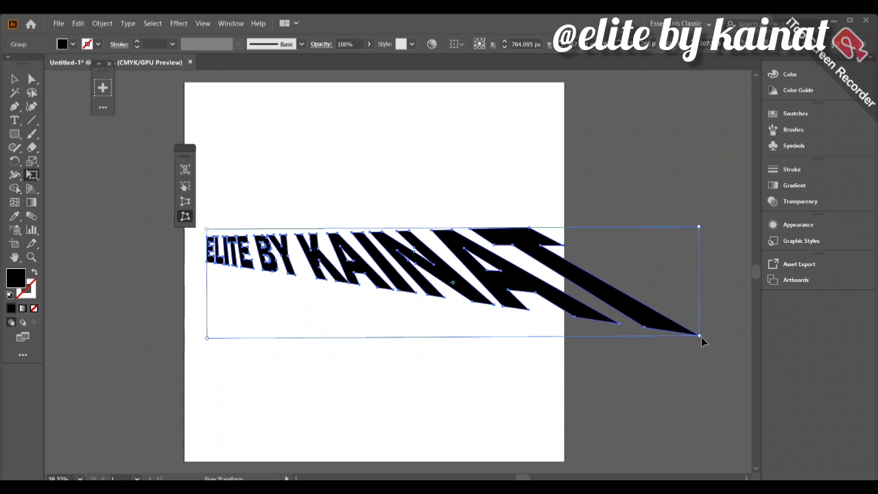
key(ctrl+z)
key(ctrl+z)
key(ctrl+z)
key(ctrl+z)
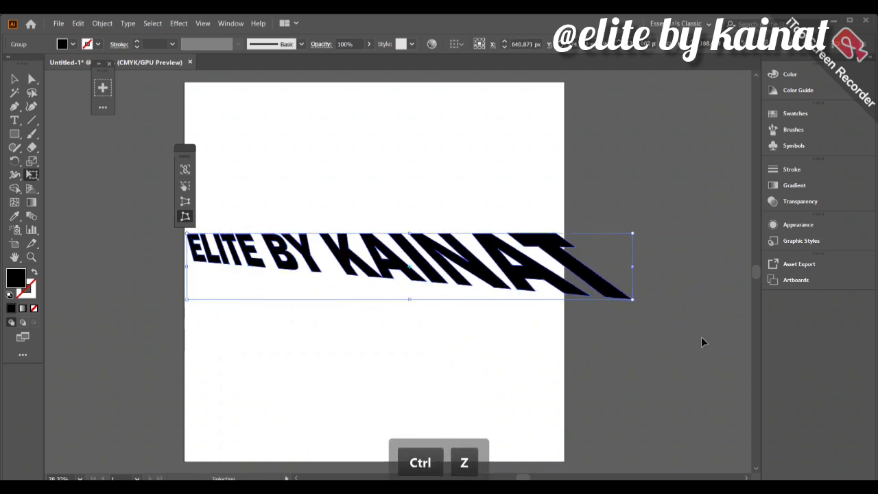
key(ctrl+z)
key(ctrl+z)
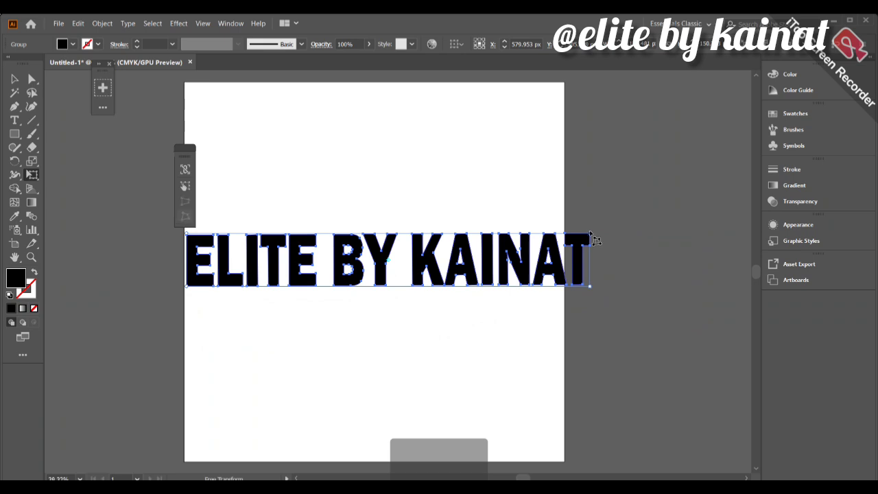
- Free-distort the lettering by moving each of its four corners inward, slanting the first and last letters toward the centre
drag(590, 233, 567, 251)
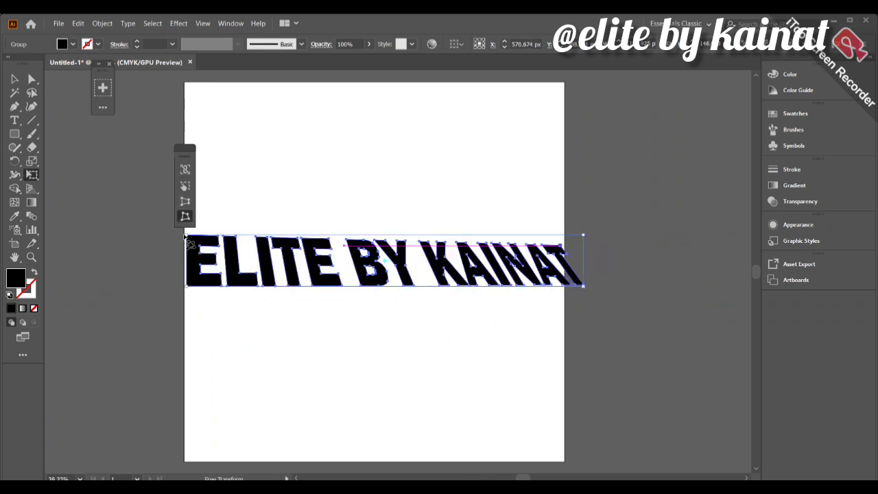
drag(186, 236, 207, 239)
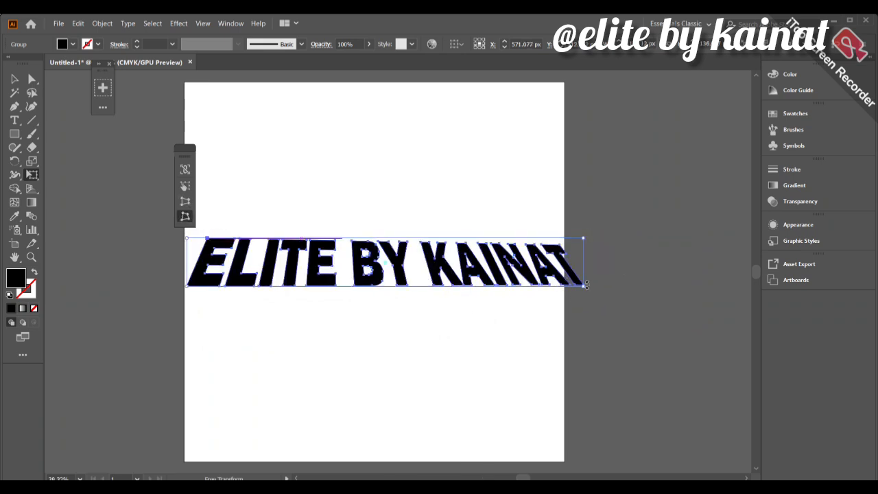
drag(586, 290, 552, 301)
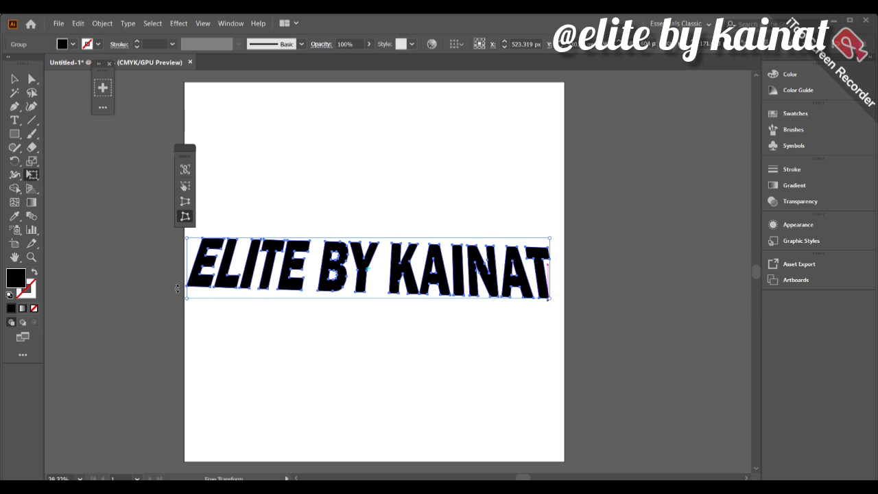
drag(188, 301, 204, 299)
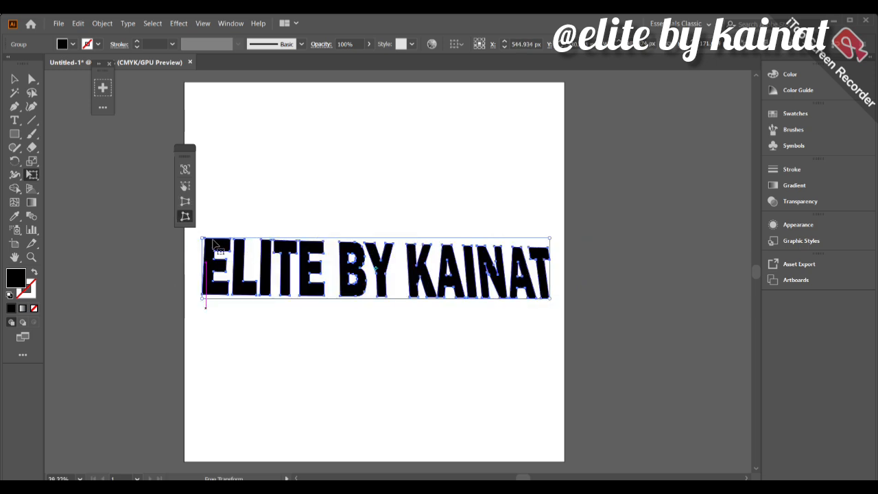
drag(206, 245, 231, 241)
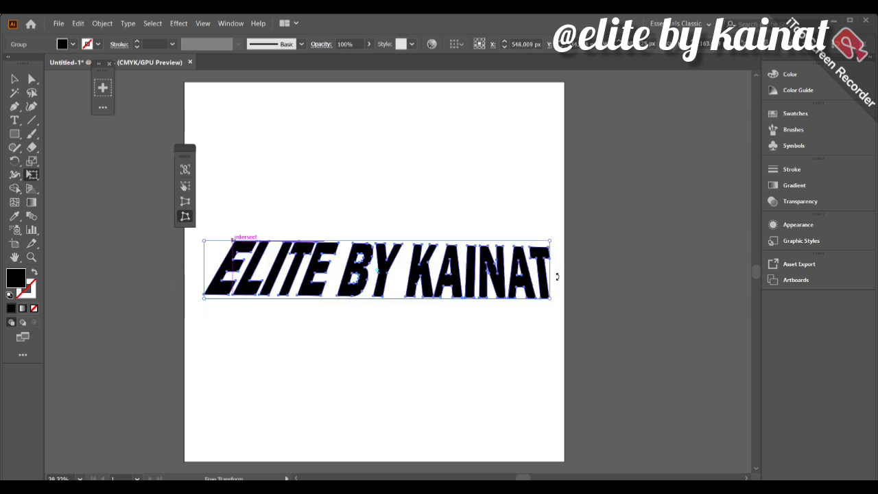
drag(551, 241, 523, 245)
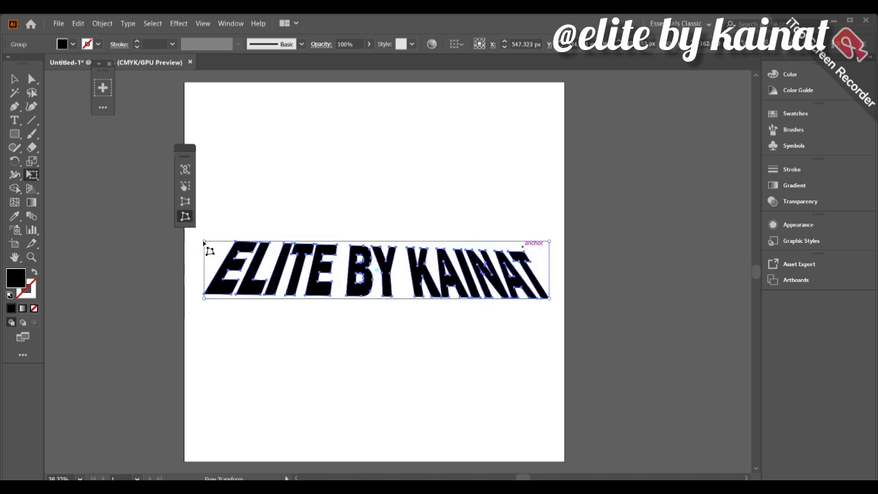
- Free-distort the lettering's upper-left corner further inward, and move the lettering up to the upper part of the artboard
drag(205, 243, 229, 242)
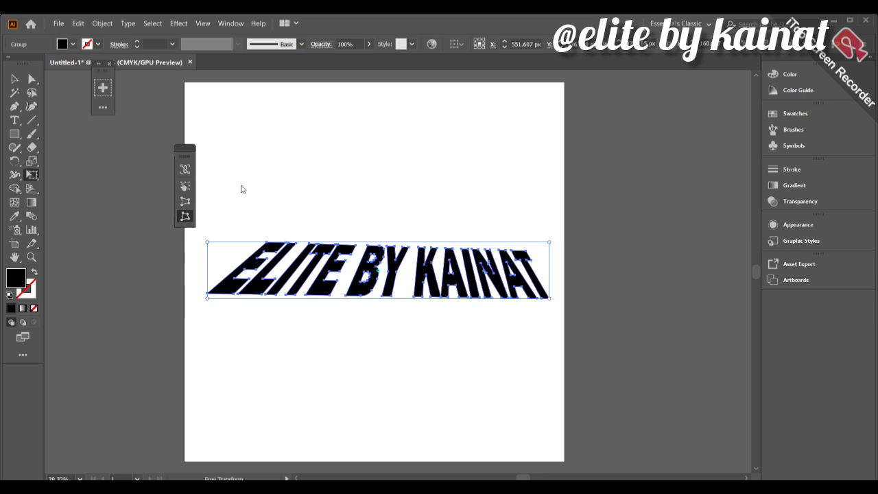
click(14, 79)
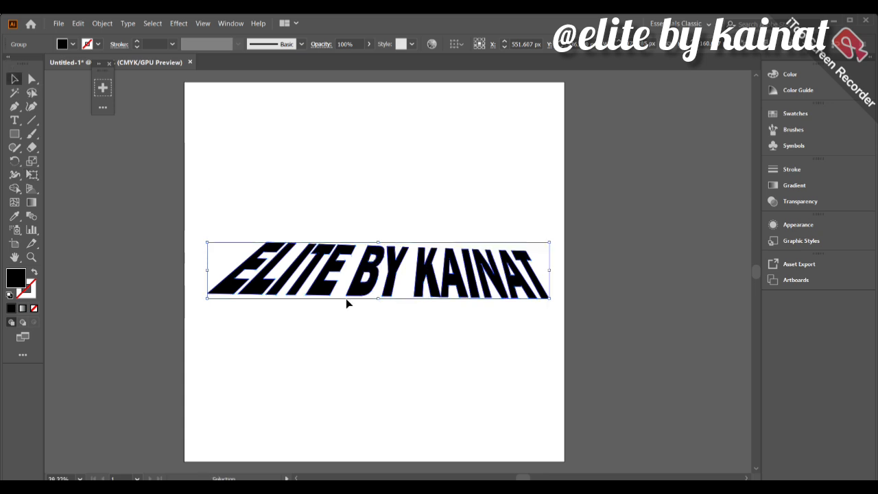
drag(388, 286, 384, 157)
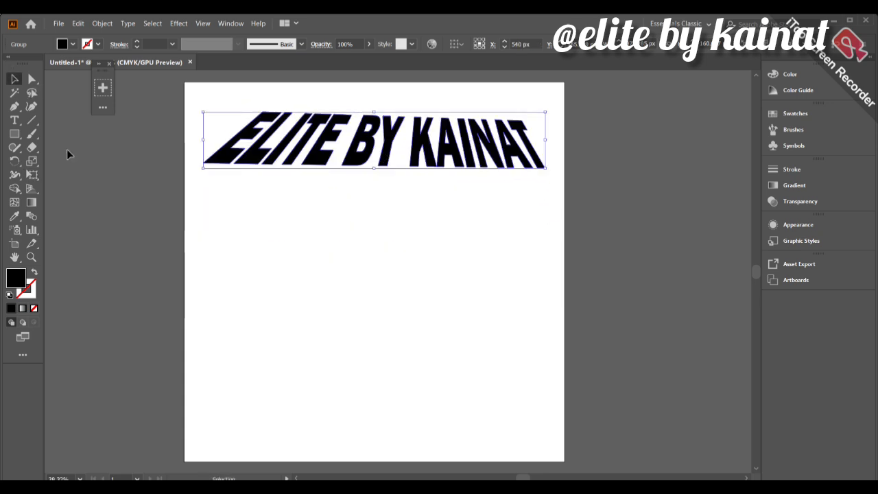
- Deselect the lettering and switch to the Pinterest page in Chrome
click(34, 176)
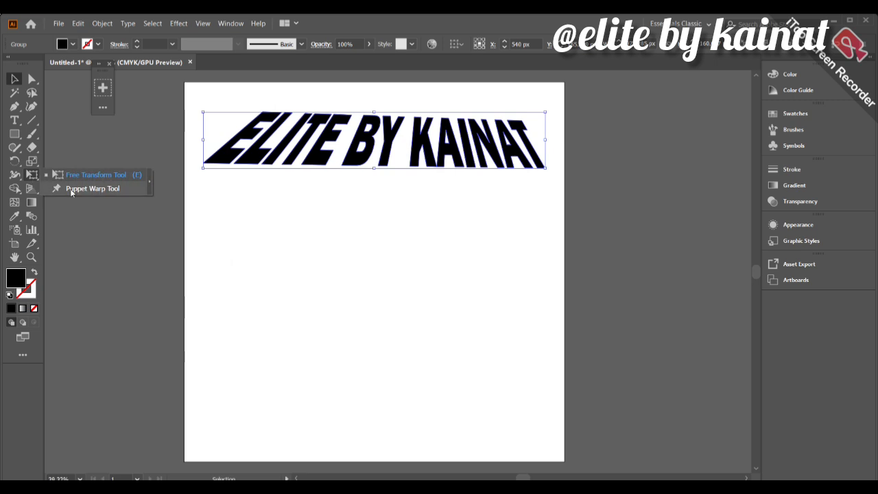
click(36, 175)
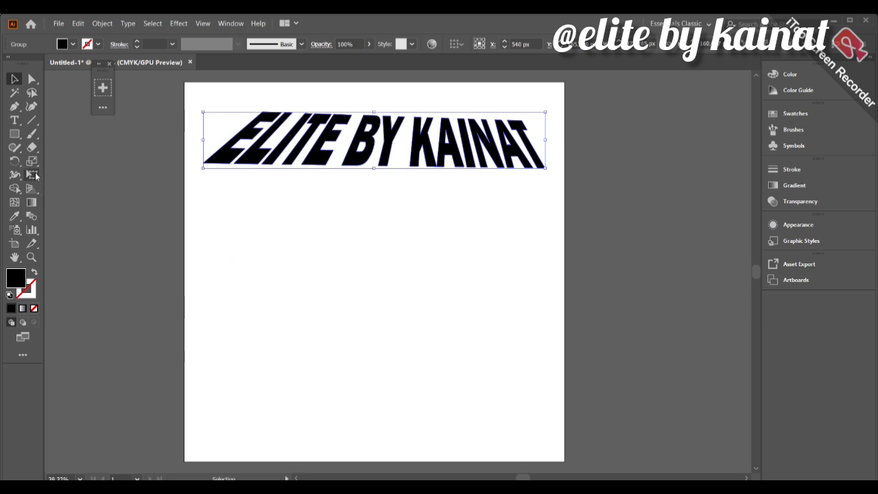
click(241, 192)
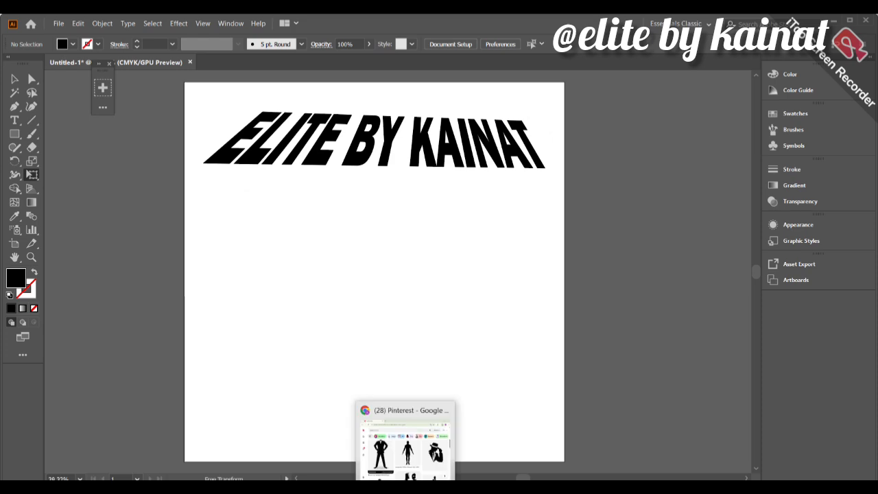
click(410, 439)
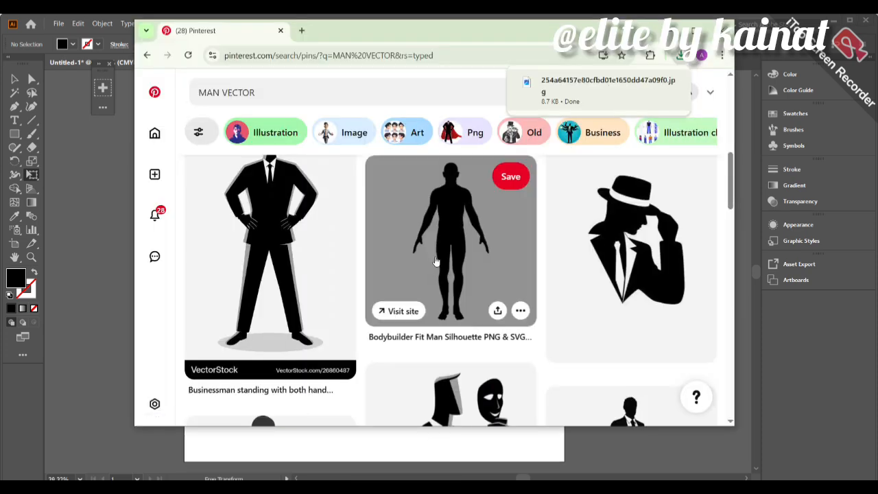
click(590, 81)
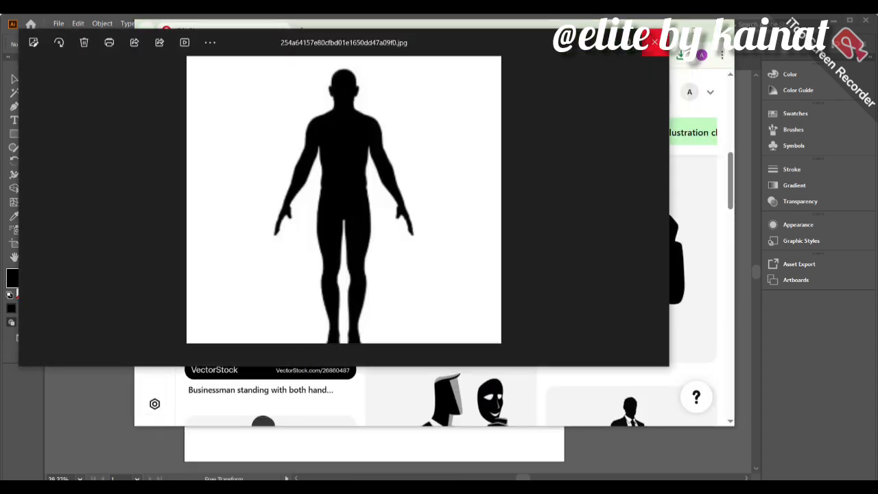
click(656, 44)
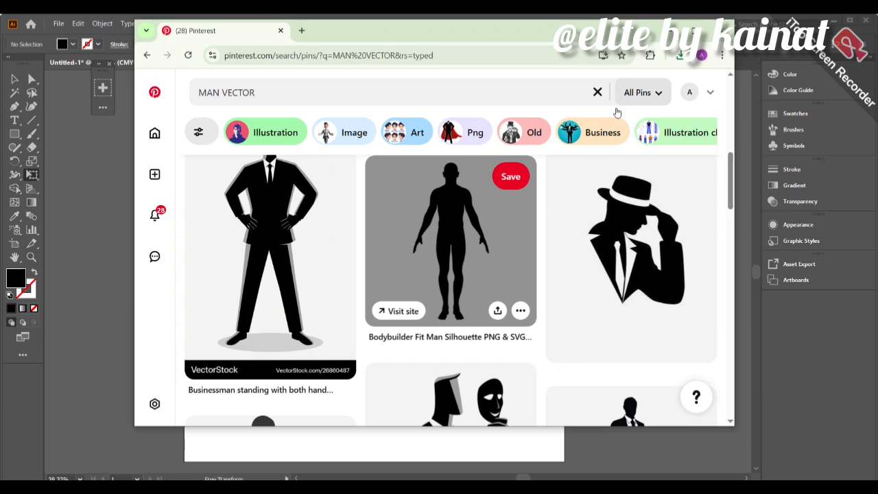
click(684, 58)
click(597, 109)
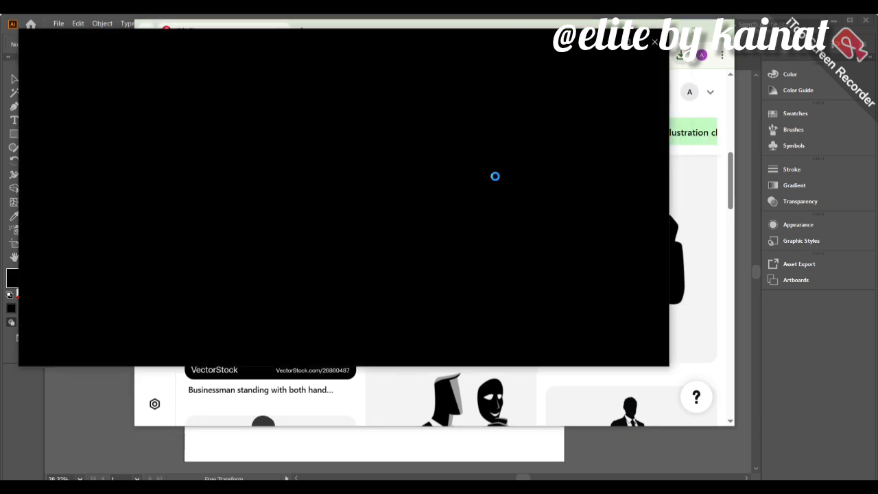
click(658, 46)
click(682, 56)
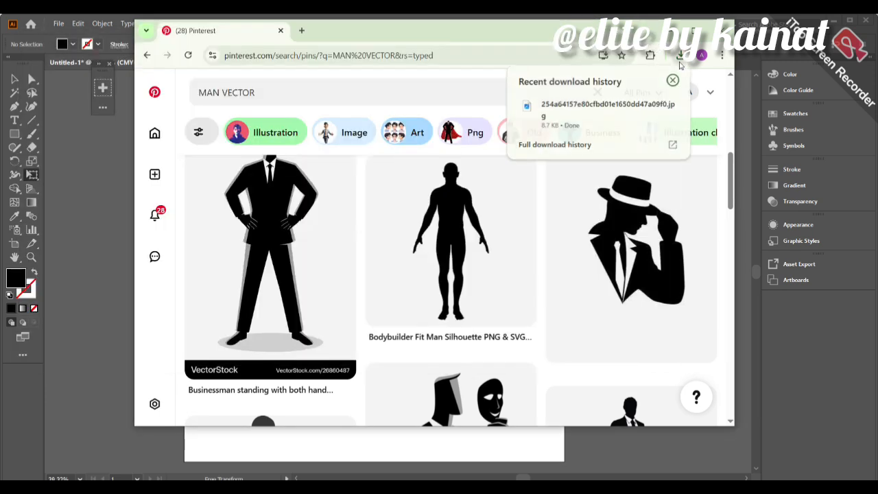
click(569, 118)
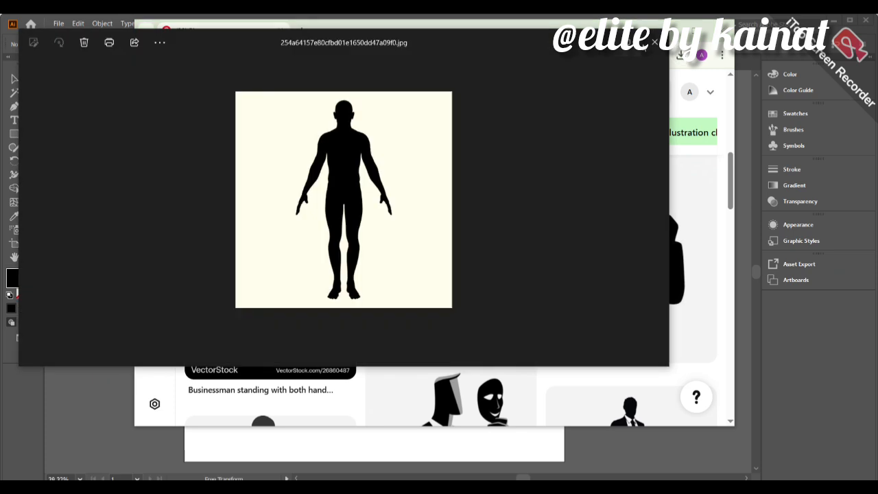
click(653, 45)
- Bring the downloaded man silhouette JPG from Chrome's recent downloads onto the Illustrator artboard, below the lettering
click(682, 57)
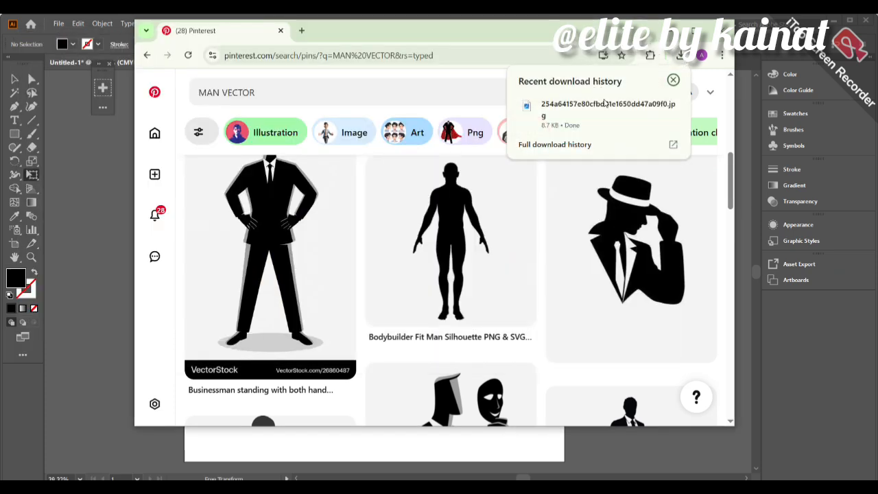
mouse_move(590, 108)
mouse_down()
mouse_move(436, 276)
mouse_move(400, 335)
mouse_move(397, 430)
mouse_move(340, 449)
mouse_move(331, 485)
mouse_move(383, 352)
mouse_move(413, 322)
mouse_up()
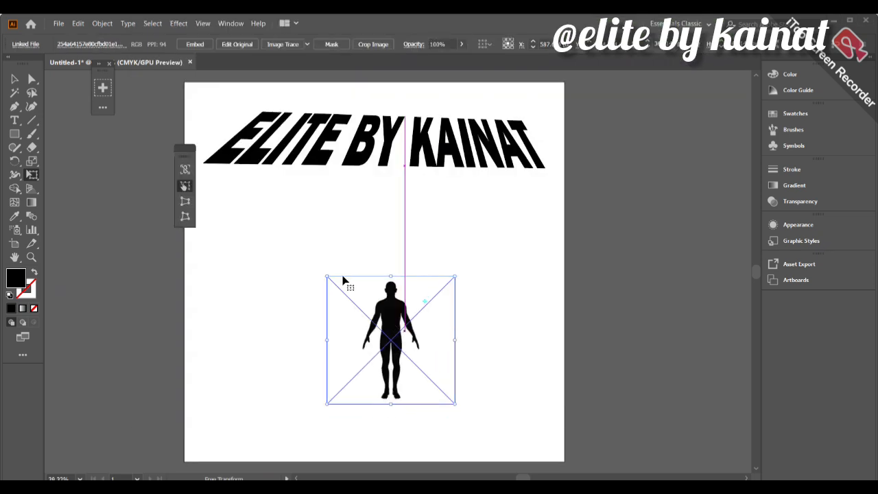
- Convert the silhouette image to vector paths with Image Trace, expand the tracing and ungroup it
click(291, 44)
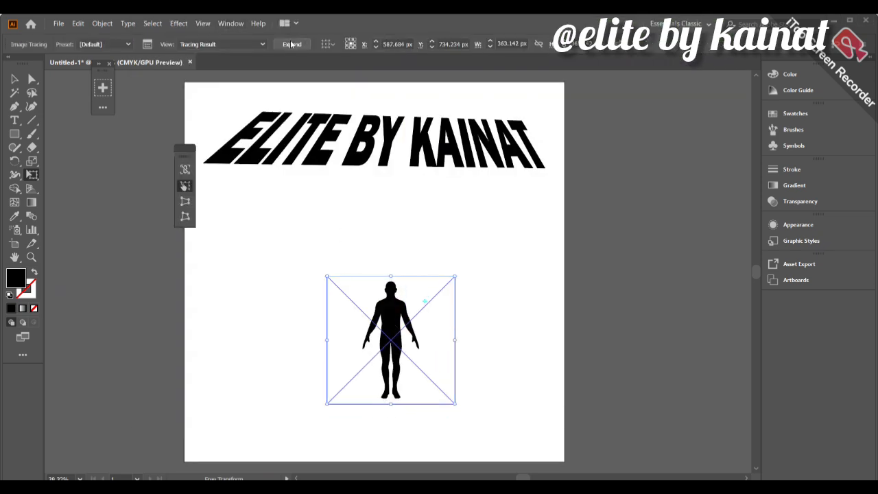
right_click(262, 251)
click(295, 335)
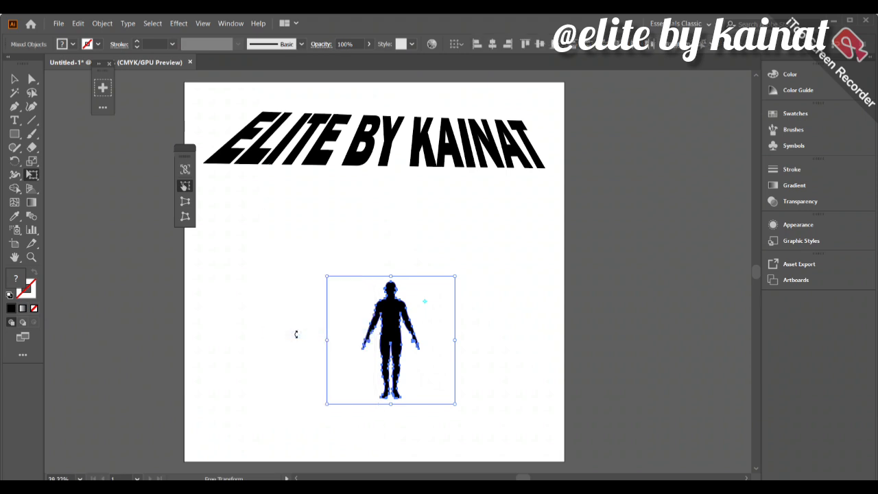
- Separate the traced white background from the black silhouette and delete it
click(14, 80)
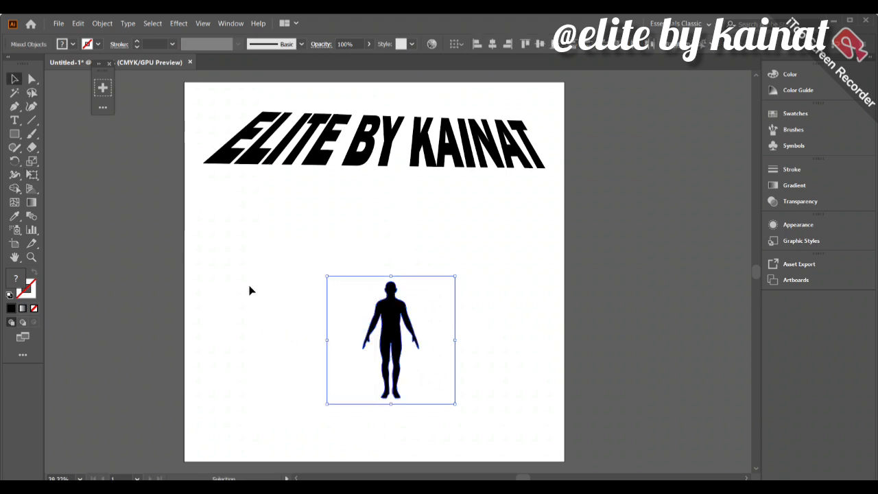
click(309, 300)
click(329, 319)
drag(337, 324, 463, 327)
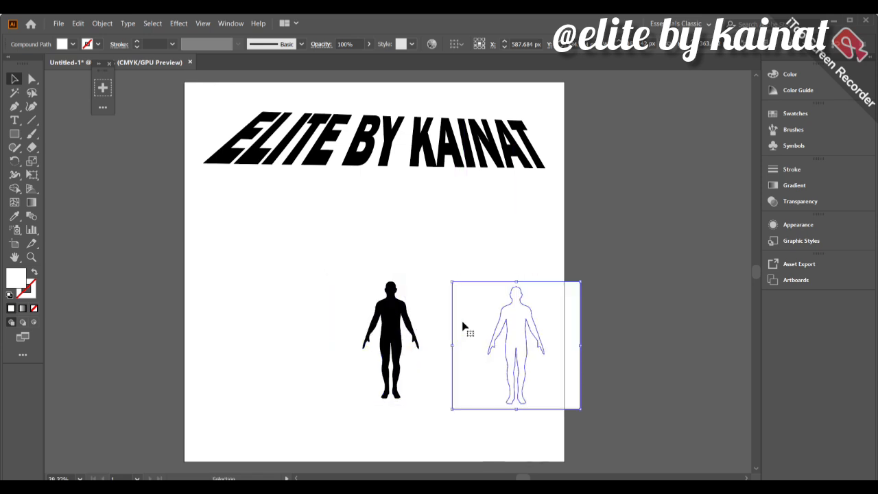
key(BackSpace)
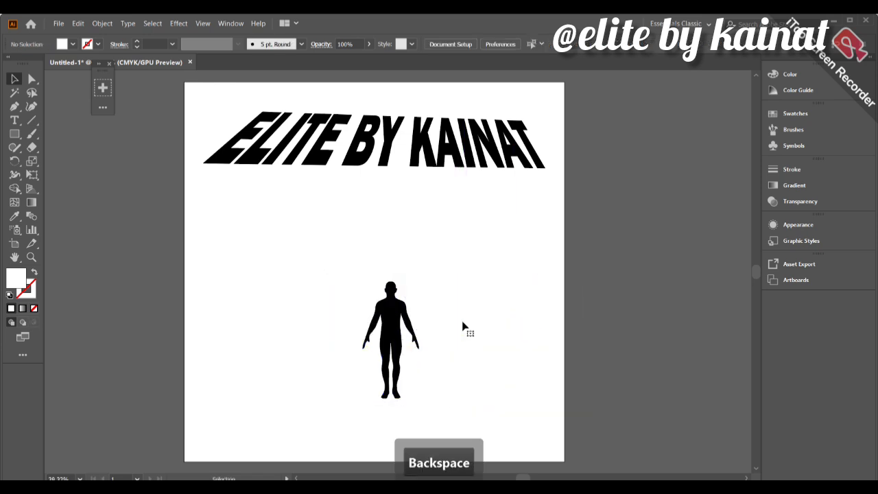
- Recolour the man silhouette with the dark indigo fill swatch
click(405, 336)
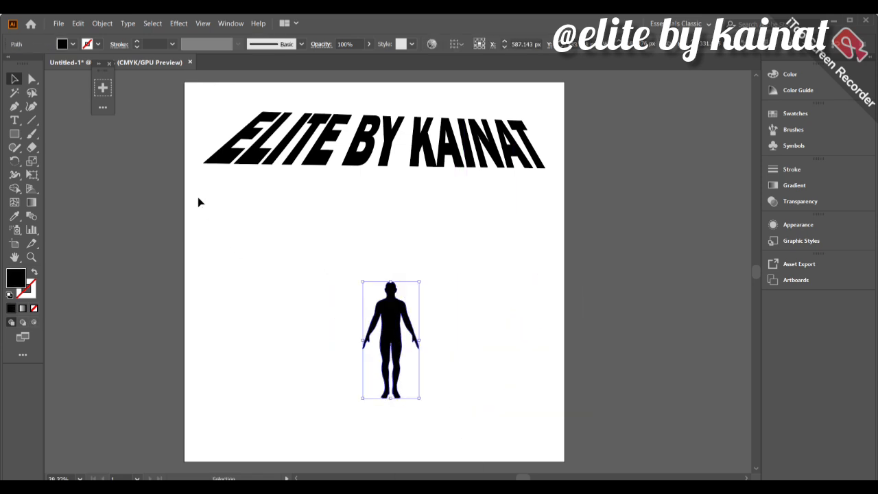
click(73, 44)
click(102, 71)
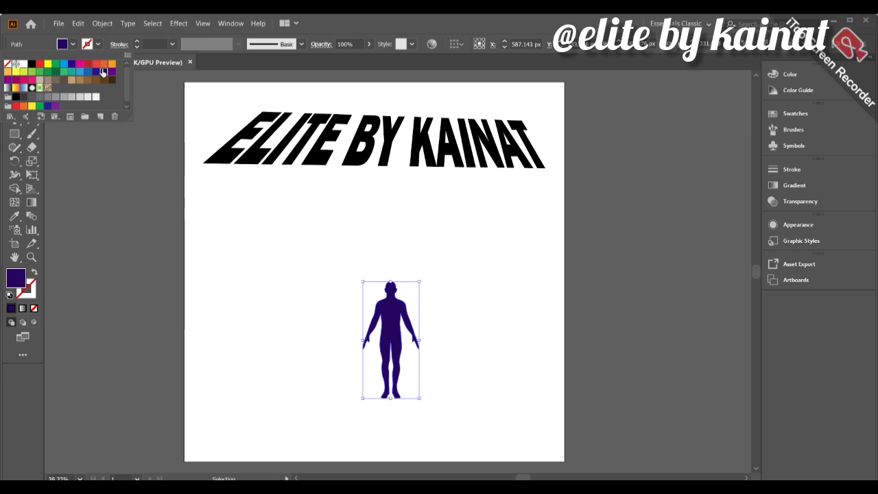
shift+click(344, 288)
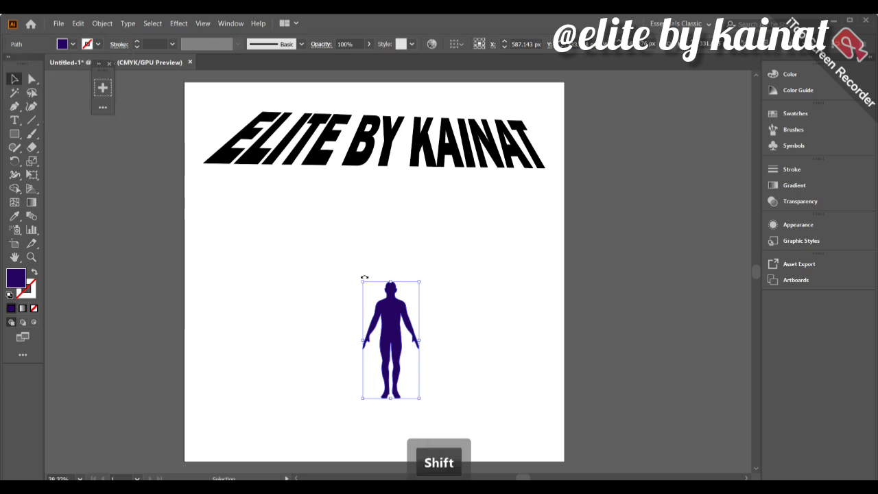
- Enlarge the silhouette proportionally and reposition it near the artboard's horizontal centre, below the lettering
drag(361, 281, 333, 220)
shift+click(368, 290)
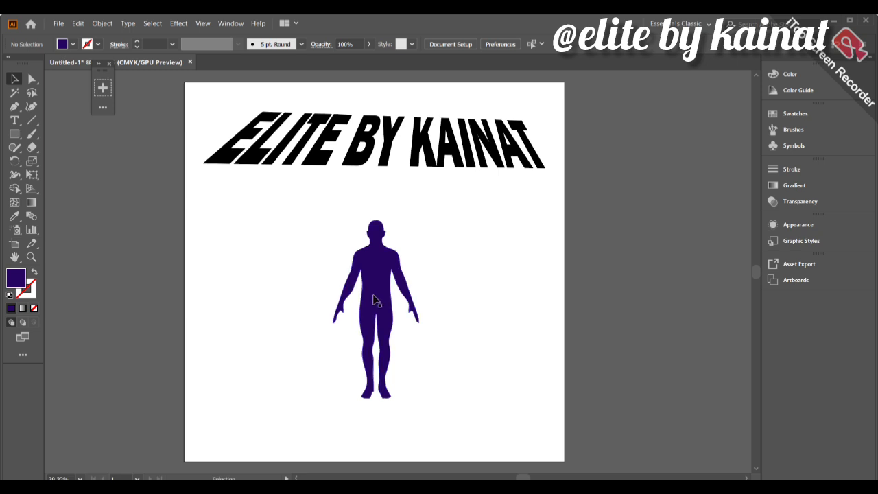
drag(372, 296, 366, 295)
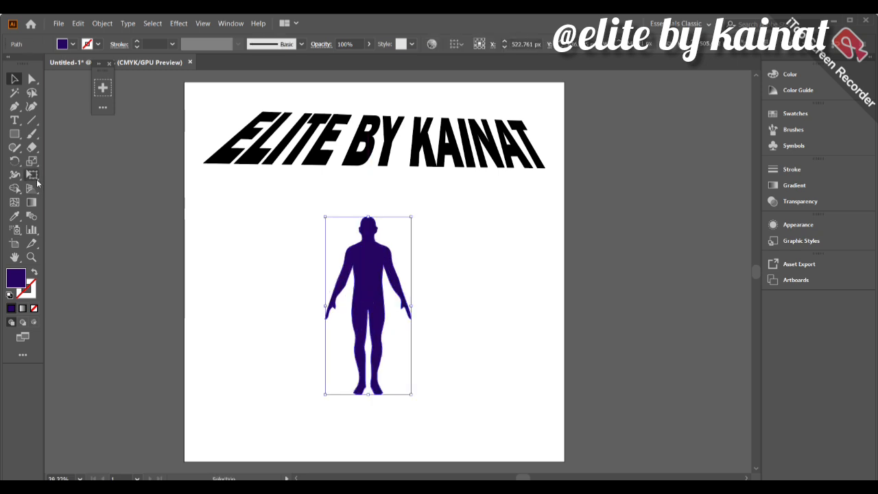
- Activate Puppet Warp on the silhouette and add a pin at the knee of its left-hand leg
drag(37, 182, 127, 188)
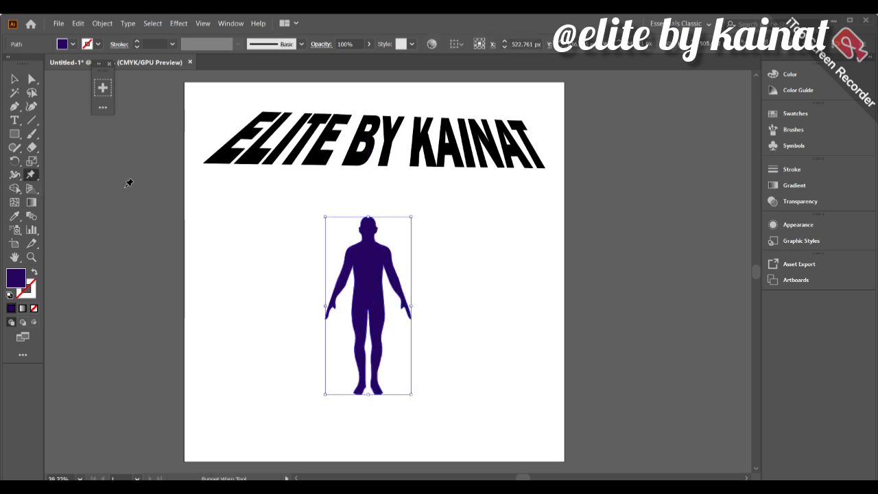
click(357, 350)
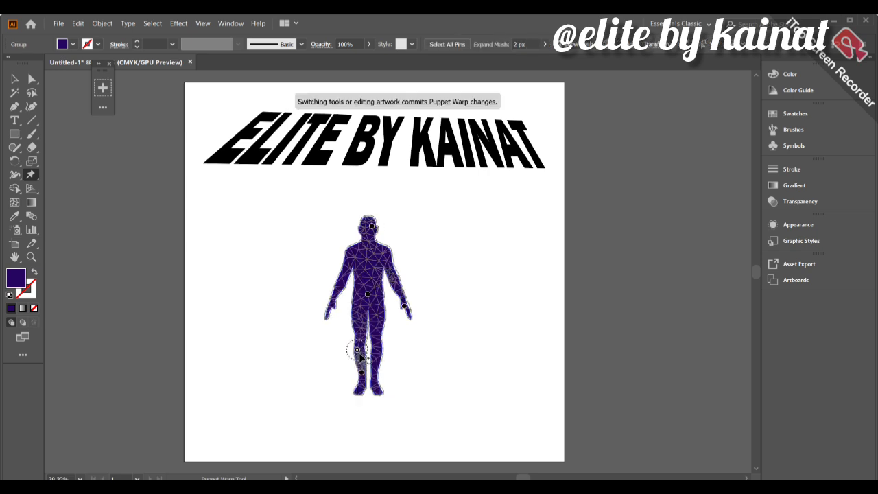
key(ctrl+plus)
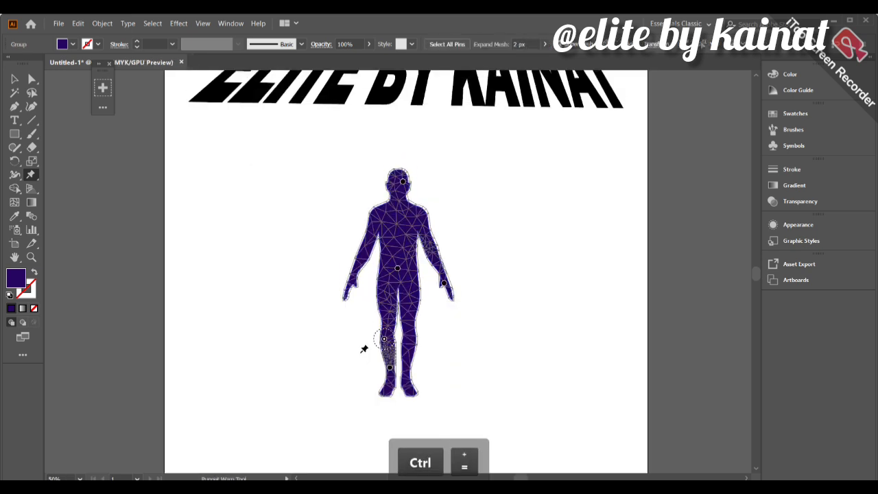
scroll(362, 355, up, 2)
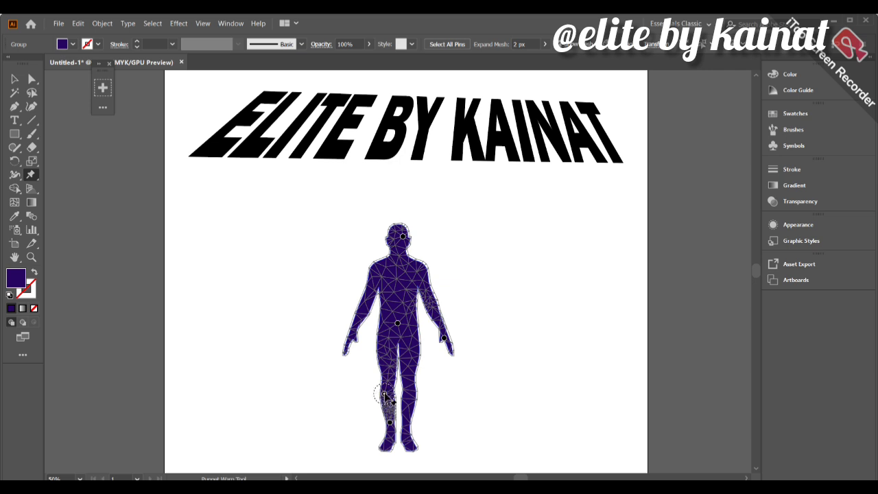
- Bend the left-hand leg by moving its knee pin outward, shift the hip pin slightly, and tilt the head to the left
mouse_move(384, 396)
mouse_down()
mouse_move(346, 405)
mouse_move(382, 398)
mouse_up()
mouse_move(398, 328)
mouse_down()
mouse_move(408, 325)
mouse_move(400, 331)
mouse_up()
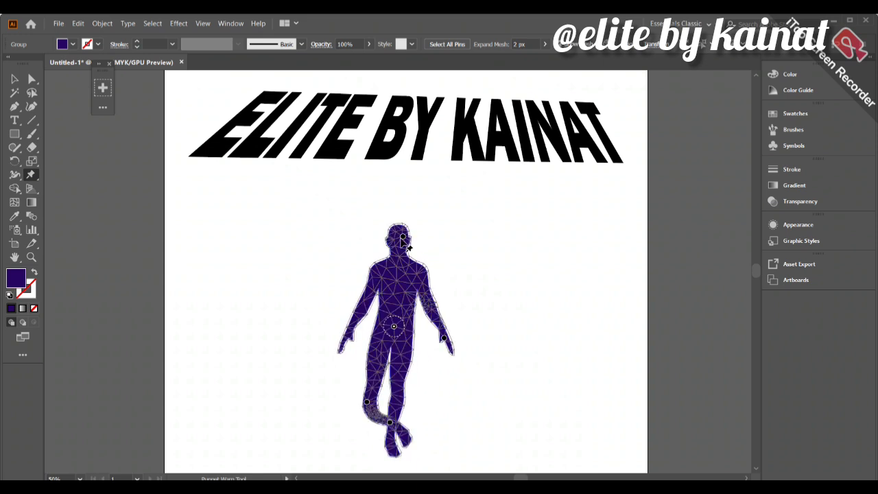
drag(403, 236, 388, 239)
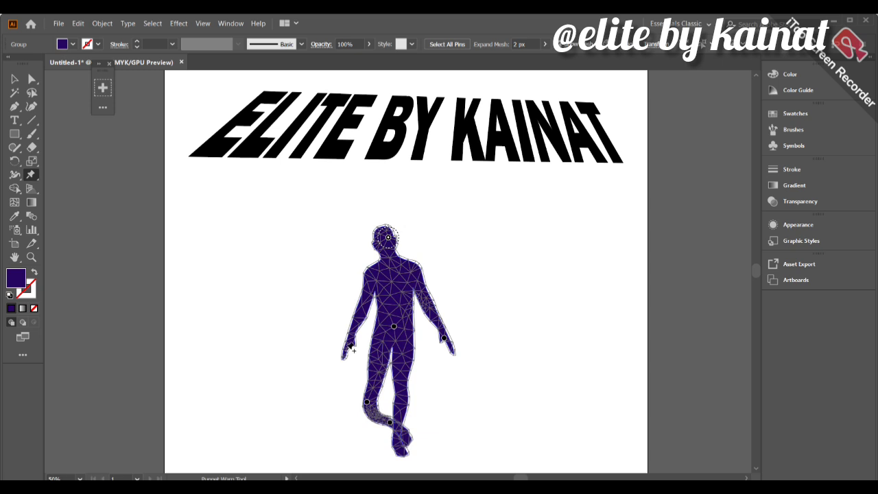
- Pin the left hand, raise both hands outward to stretch the arms sideways, and lower the hip pin slightly
click(345, 347)
drag(346, 349, 315, 289)
click(447, 345)
drag(447, 345, 465, 299)
drag(397, 333, 395, 345)
- Pin the right foot and warp the legs to stand side by side, and lower the right-hand arm beside the hip
scroll(396, 348, down, 2)
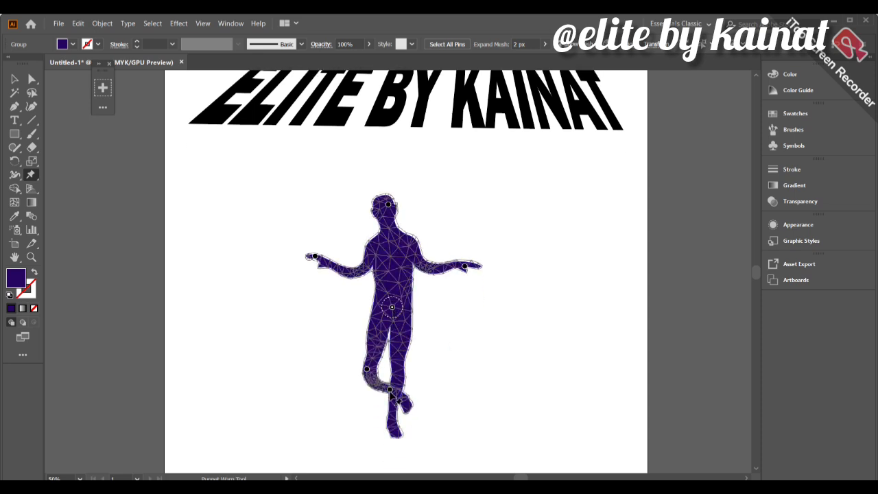
drag(390, 390, 367, 381)
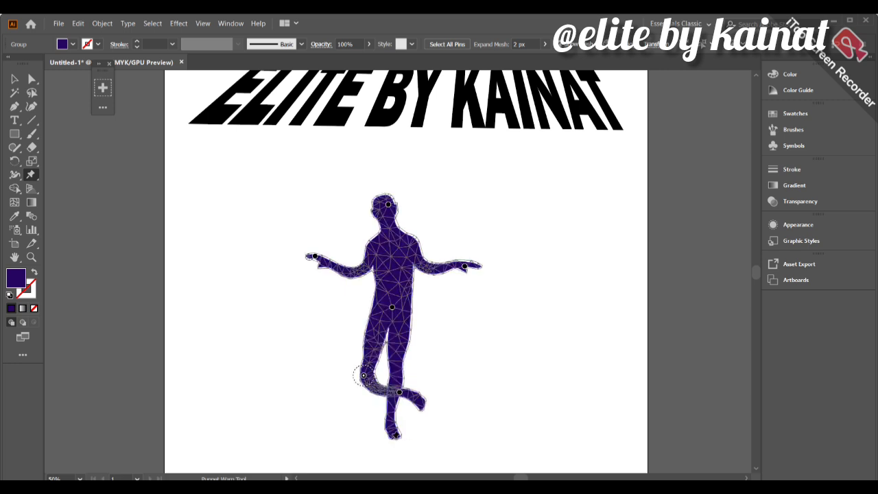
drag(393, 437, 399, 428)
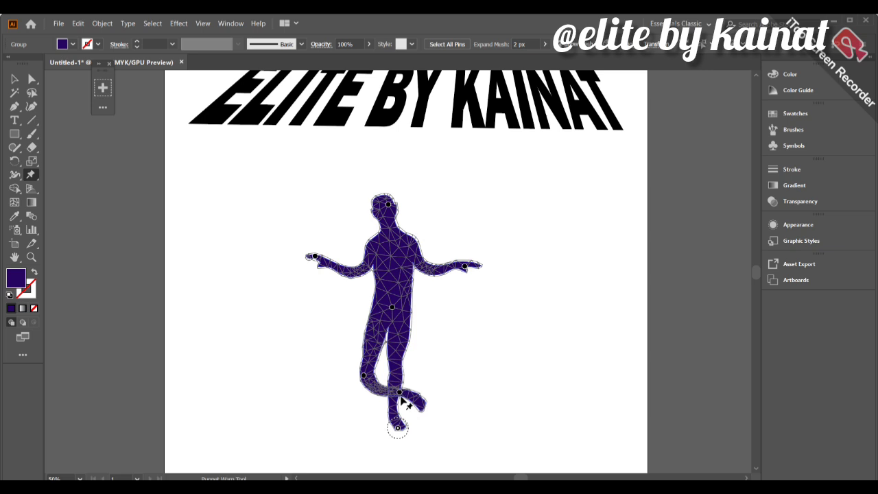
drag(399, 396, 394, 435)
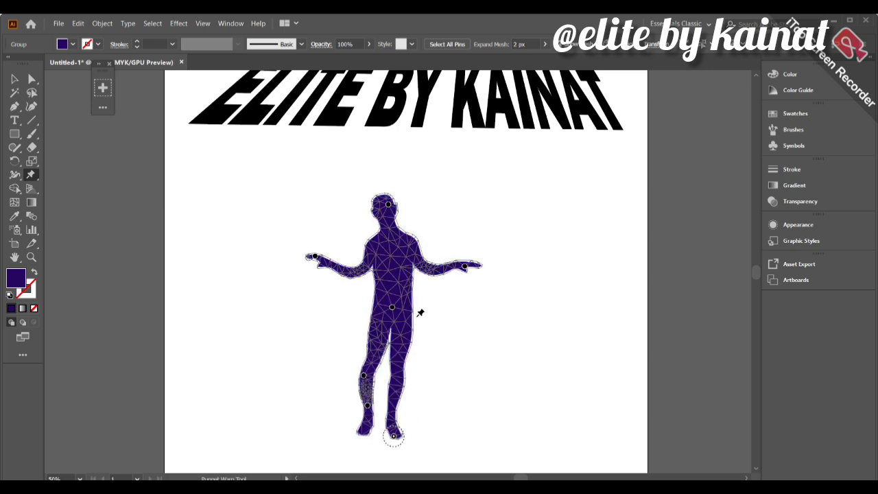
drag(467, 269, 422, 334)
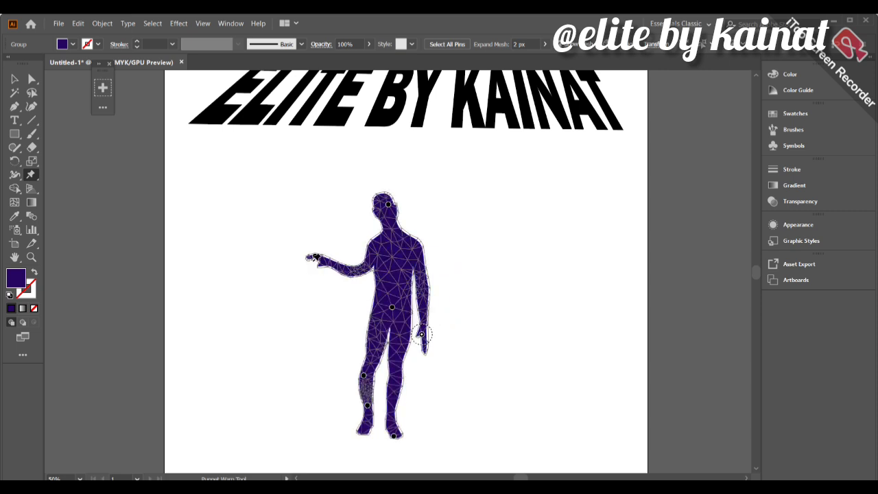
- Lower the silhouette's outstretched left-hand arm to about waist height and shift the head pin slightly right to straighten the head
drag(313, 257, 349, 322)
scroll(350, 326, up, 1)
scroll(350, 326, down, 1)
drag(390, 236, 399, 230)
drag(350, 356, 344, 318)
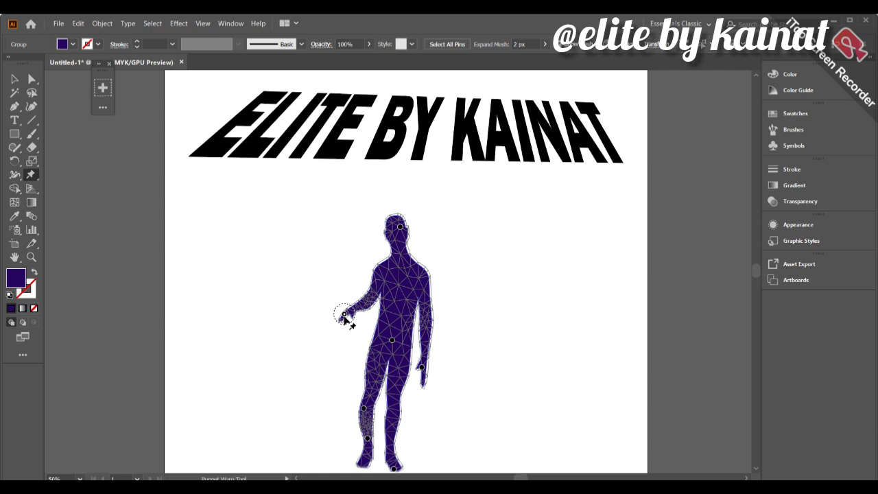
- Lower the left-hand arm further toward the hip, nudge the hip pin slightly down, and add a pin at the base of the neck
scroll(344, 317, down, 1)
scroll(345, 318, right, 2)
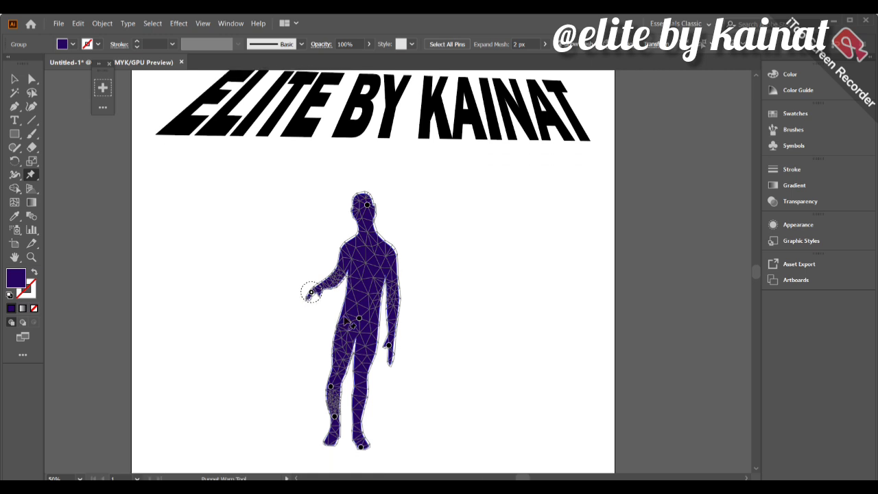
drag(358, 314, 358, 319)
drag(313, 293, 310, 312)
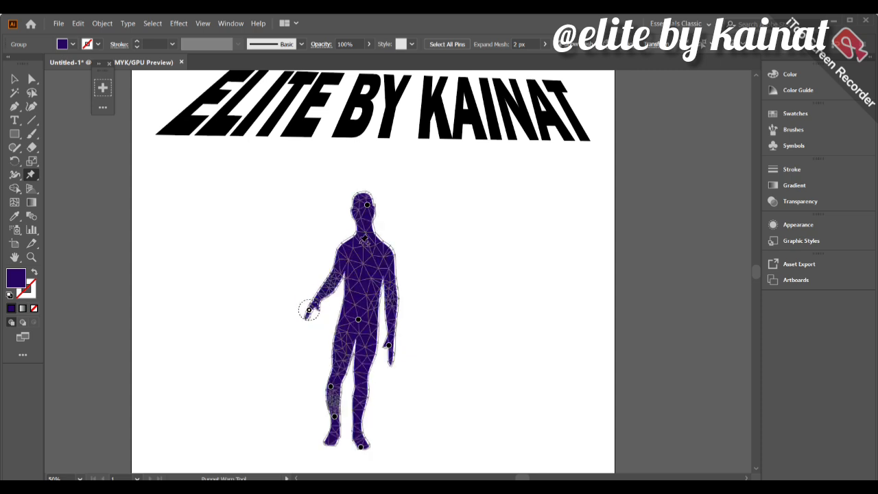
scroll(364, 240, up, 1)
click(359, 267)
mouse_move(360, 268)
mouse_down()
mouse_move(354, 265)
mouse_move(360, 277)
mouse_move(361, 269)
mouse_up()
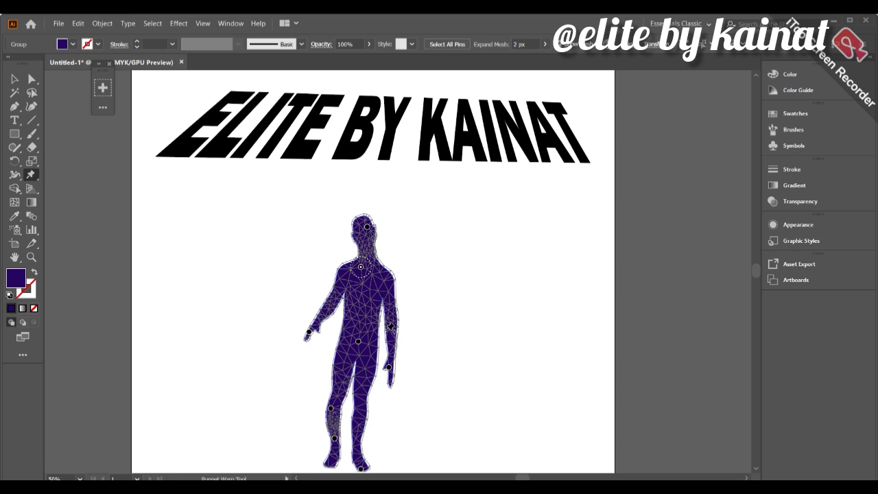
- Add a second pin on each hand and bend the fingers of both hands inward toward the body
click(389, 374)
drag(392, 363, 396, 384)
click(309, 336)
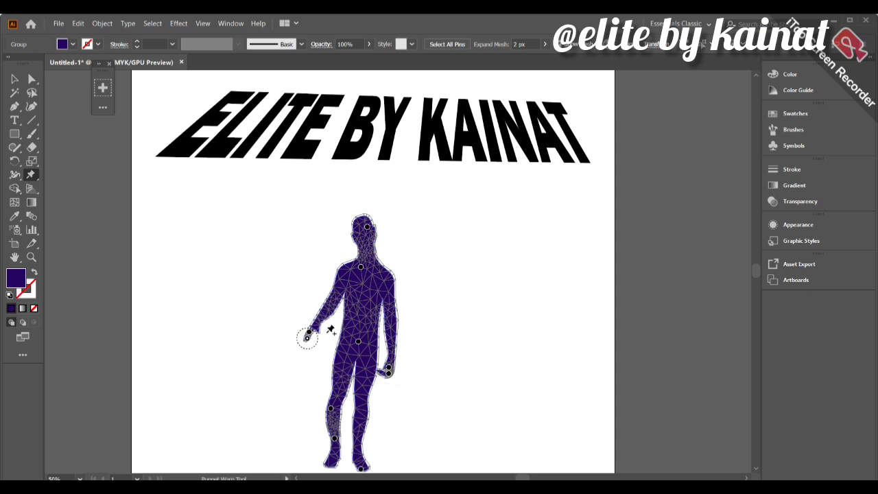
drag(308, 337, 312, 333)
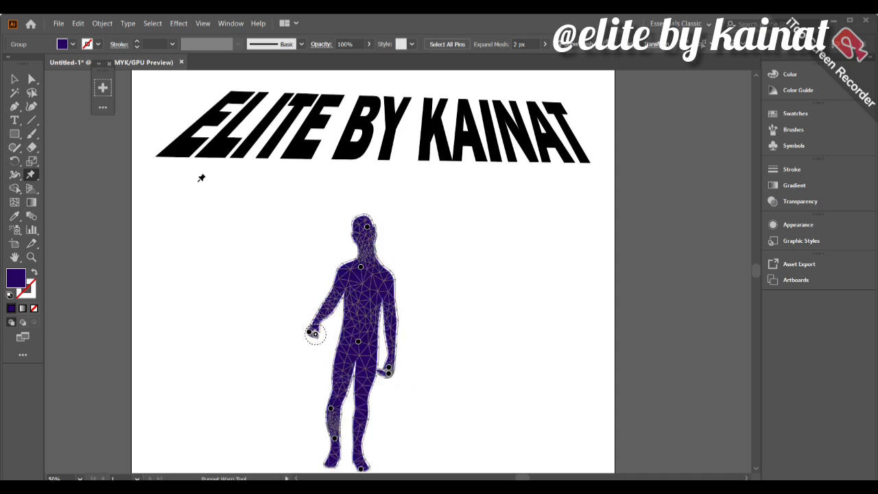
- Leave Puppet Warp with the Selection tool, deselect the silhouette, and select the "ELITE BY KAINAT" lettering
click(14, 79)
click(177, 234)
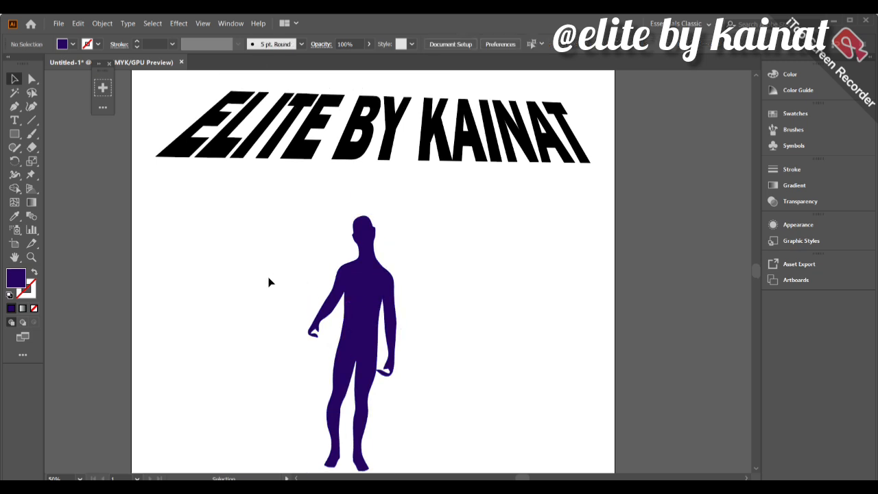
click(186, 145)
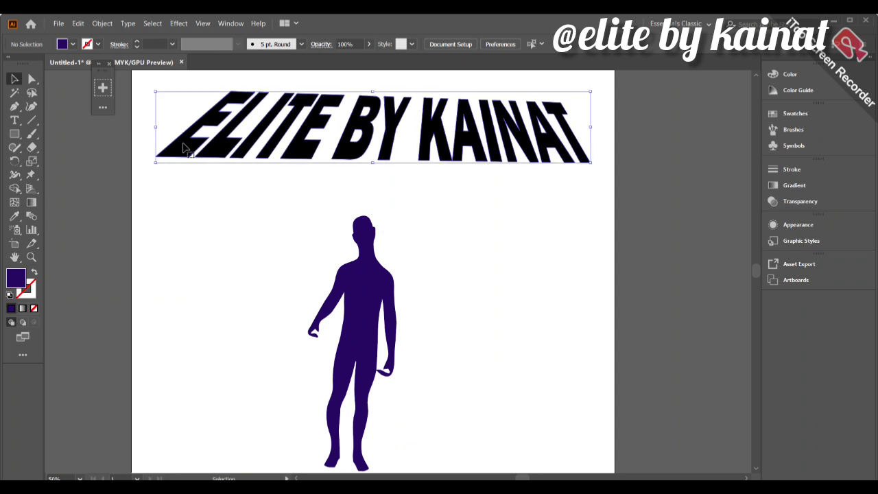